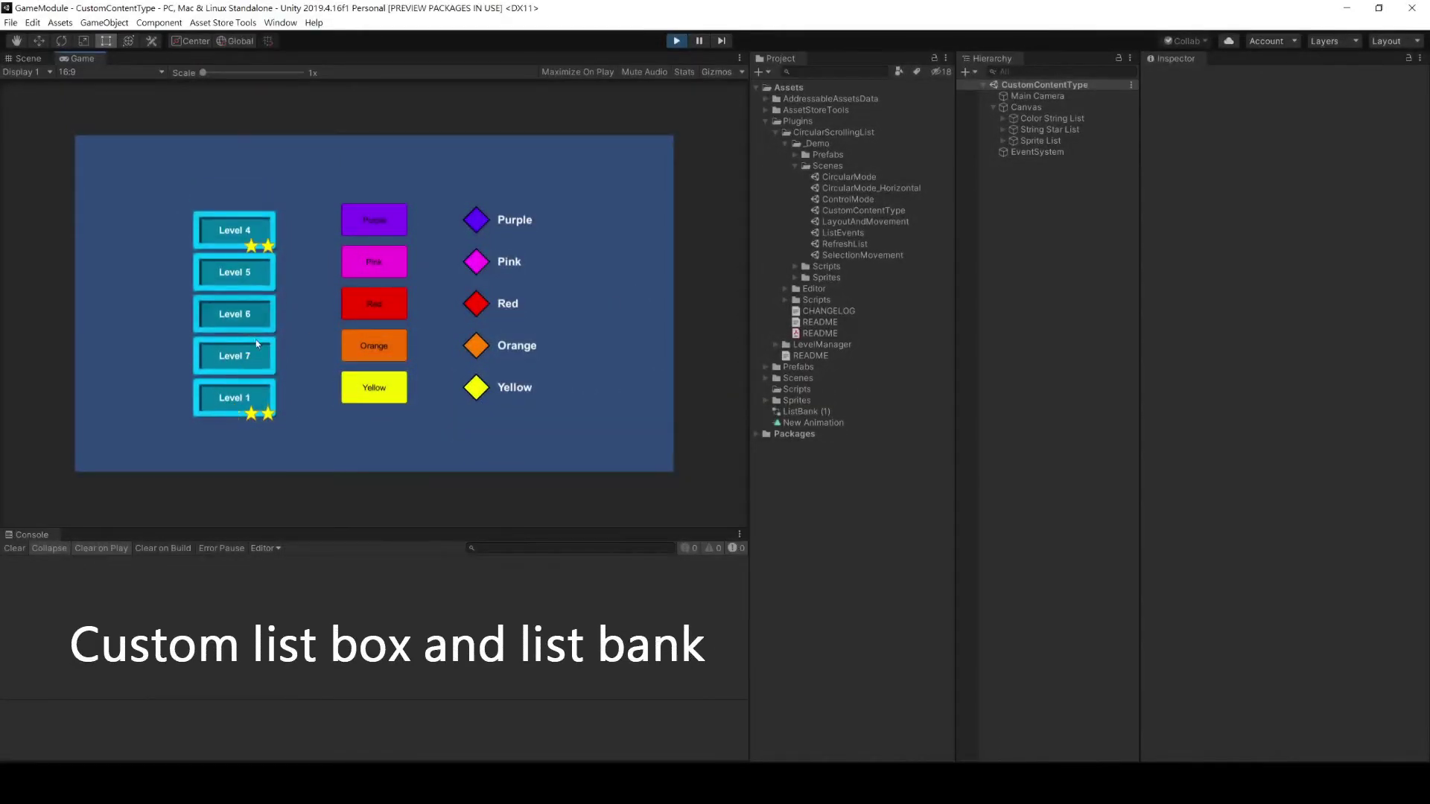
# Spin the level, colour and colour-name lists in the Game view.
pyautogui.moveTo(253, 242)
pyautogui.mouseDown()
pyautogui.moveTo(264, 415)
pyautogui.moveTo(262, 204)
pyautogui.mouseUp()
pyautogui.moveTo(365, 383); pyautogui.dragTo(392, 182)
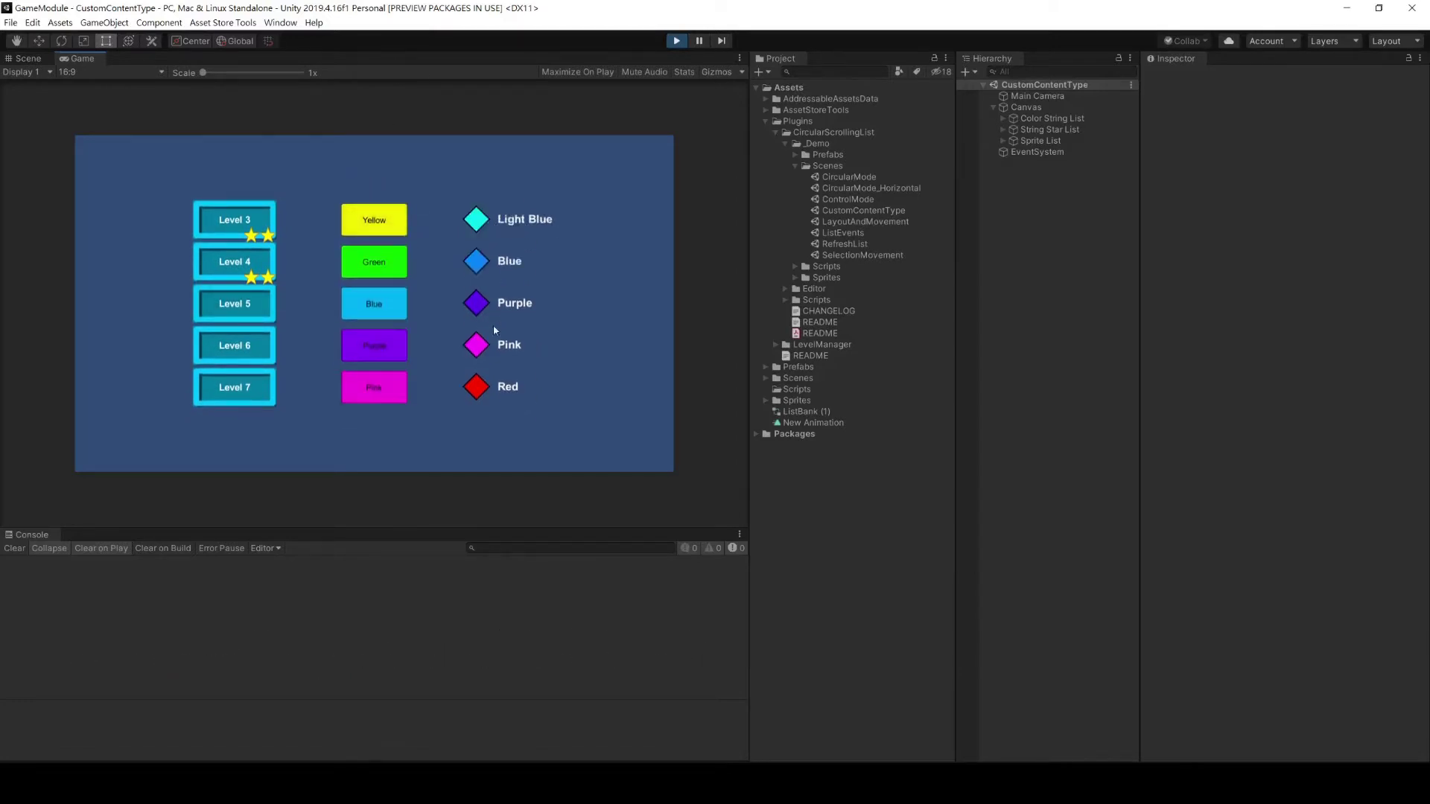
pyautogui.moveTo(514, 298)
pyautogui.mouseDown()
pyautogui.moveTo(515, 405)
pyautogui.moveTo(515, 223)
pyautogui.mouseUp()
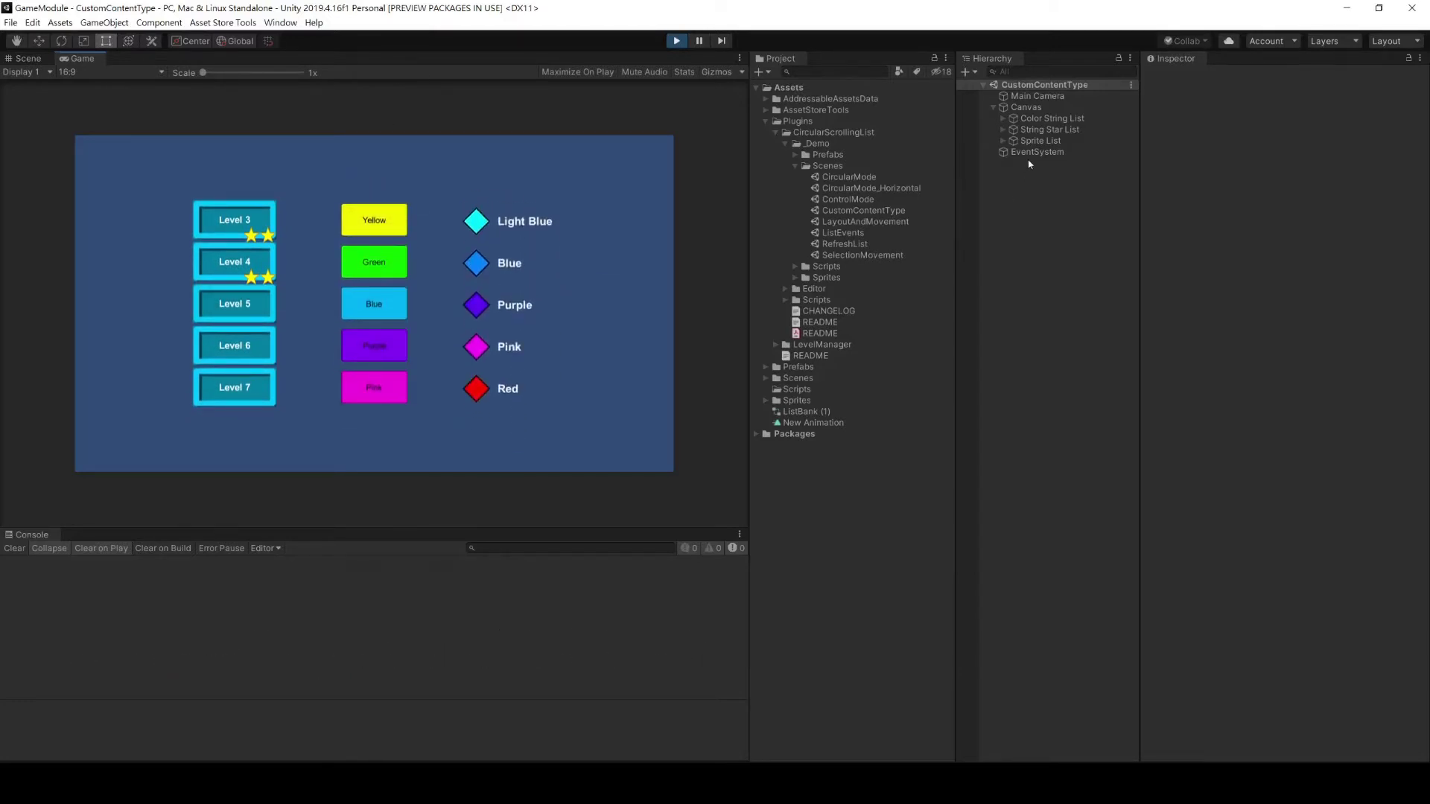
# Inspect the Color String List, String Star List and Sprite List data, then Selection Linear List settings.
pyautogui.click(1043, 119)
pyautogui.scroll(-4, 1192, 298)
pyautogui.scroll(2, 1162, 186)
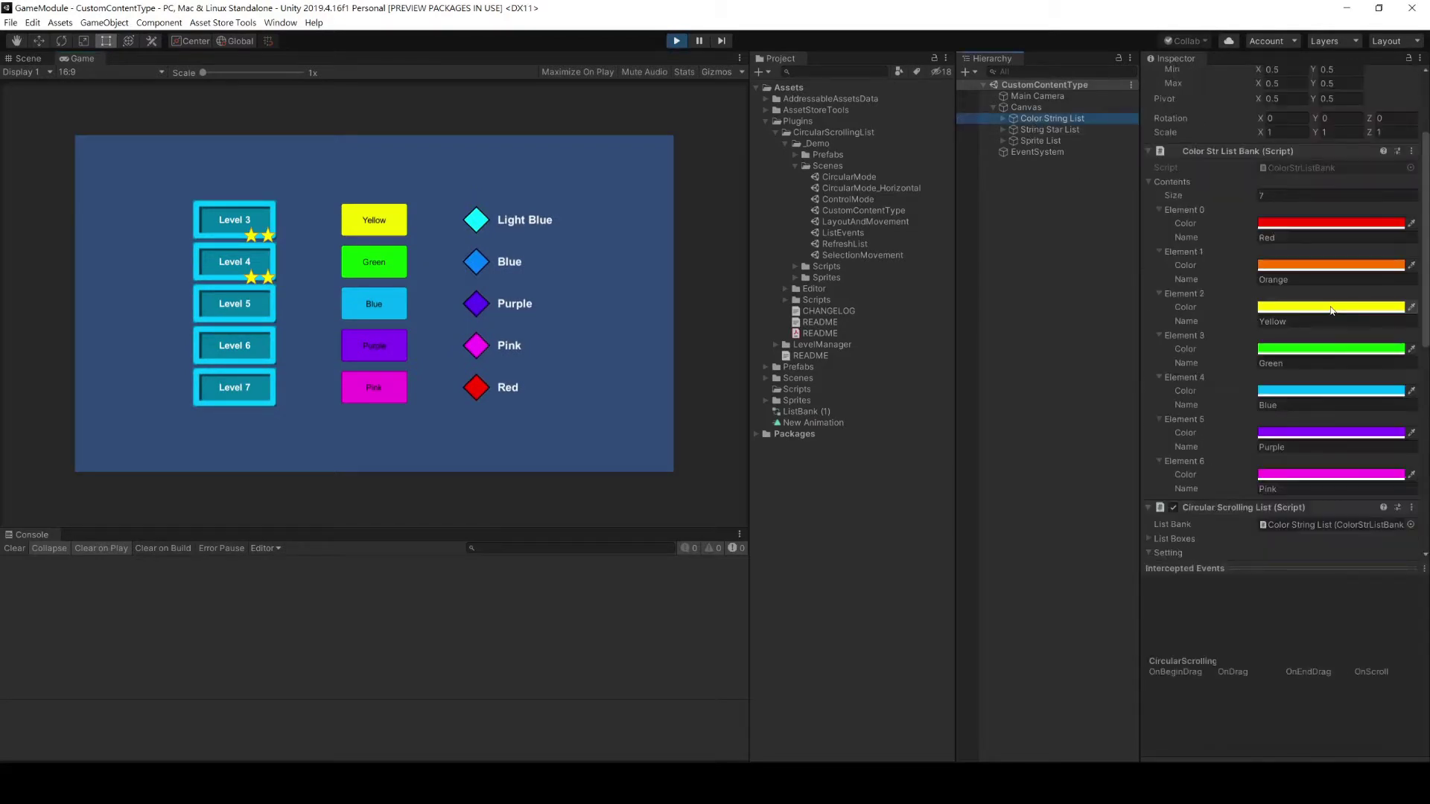
pyautogui.click(1098, 130)
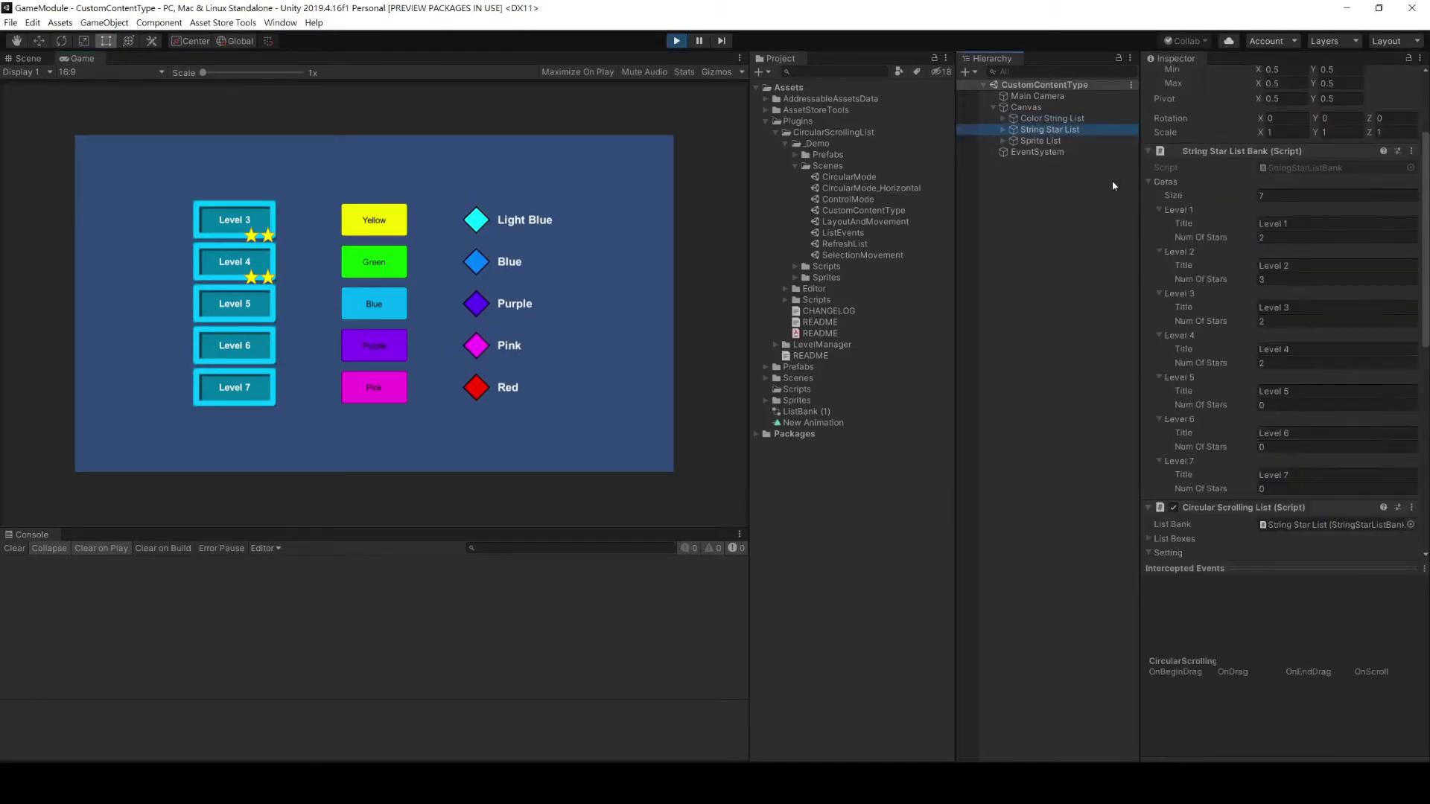
pyautogui.click(1085, 143)
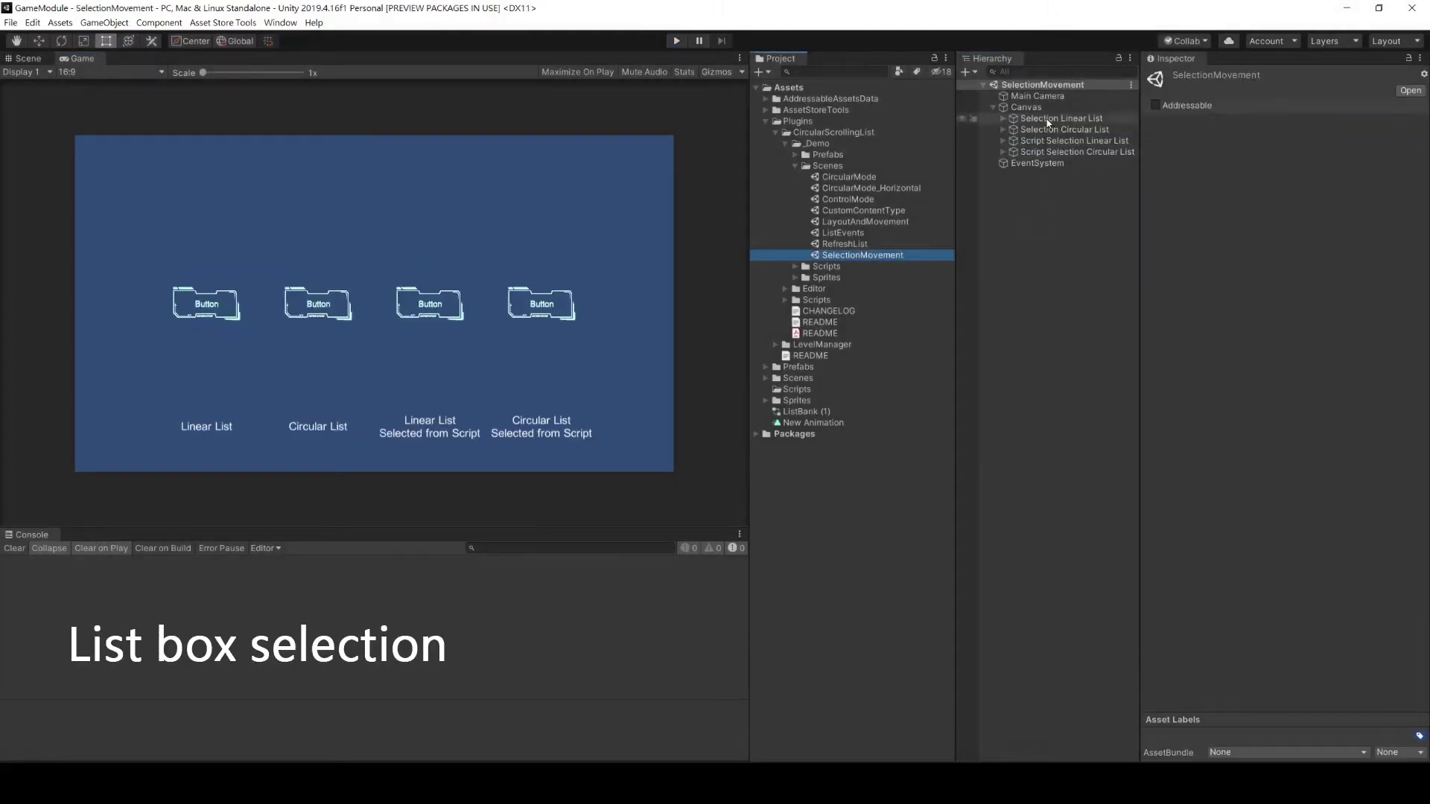
pyautogui.click(1047, 119)
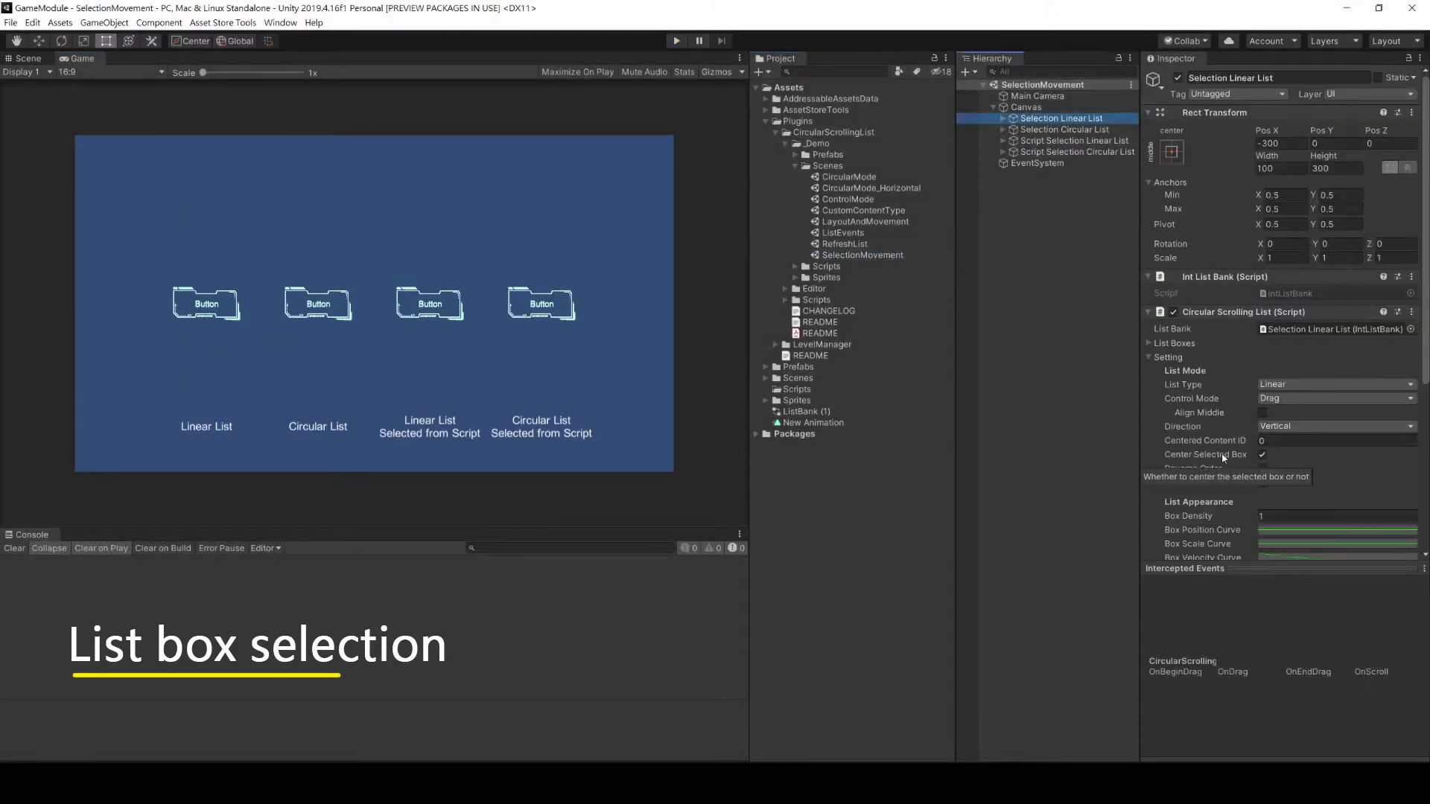
# Toggle Center Selected Box, play, drag the Linear and Circular lists, and inspect both Script Selection lists.
pyautogui.click(1261, 455)
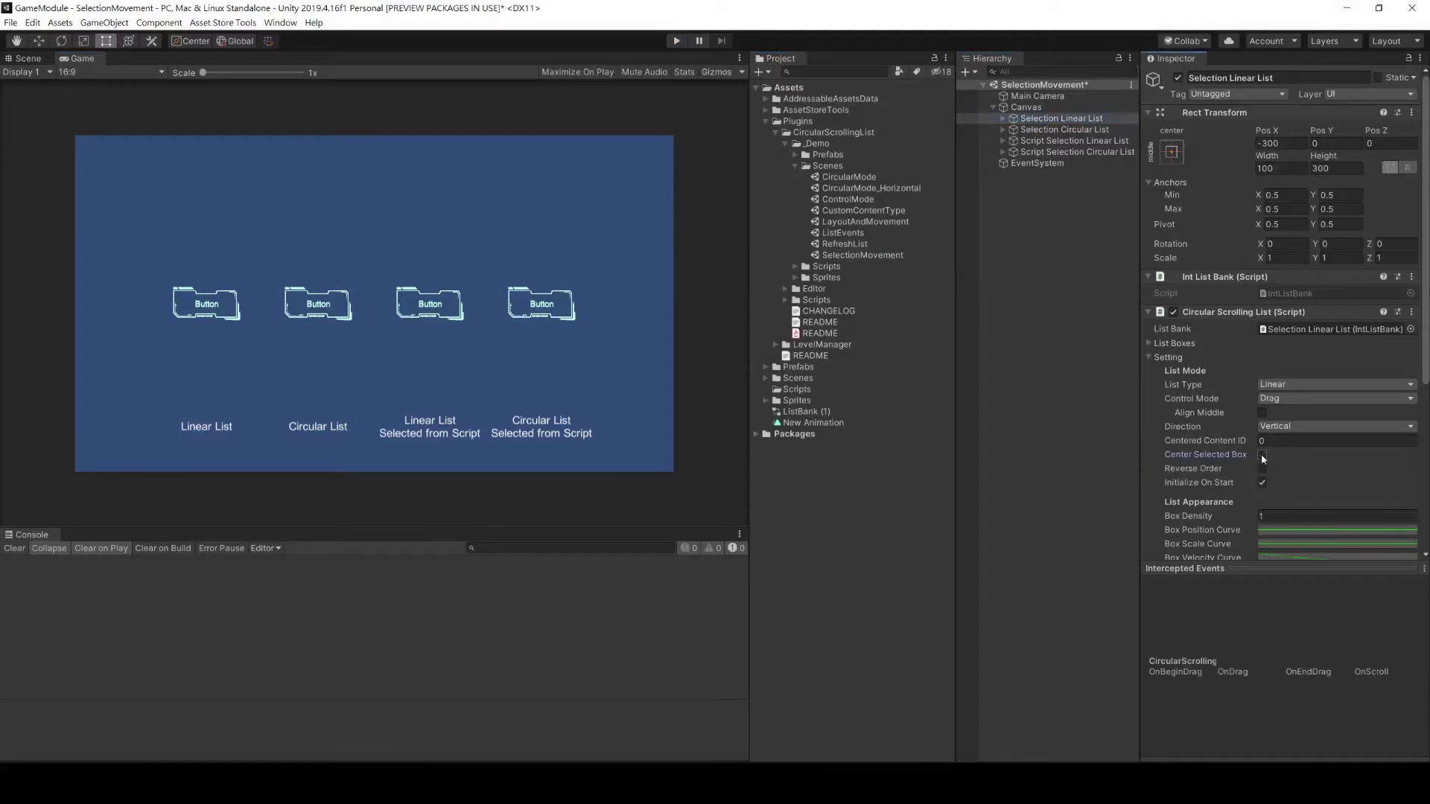
pyautogui.click(683, 45)
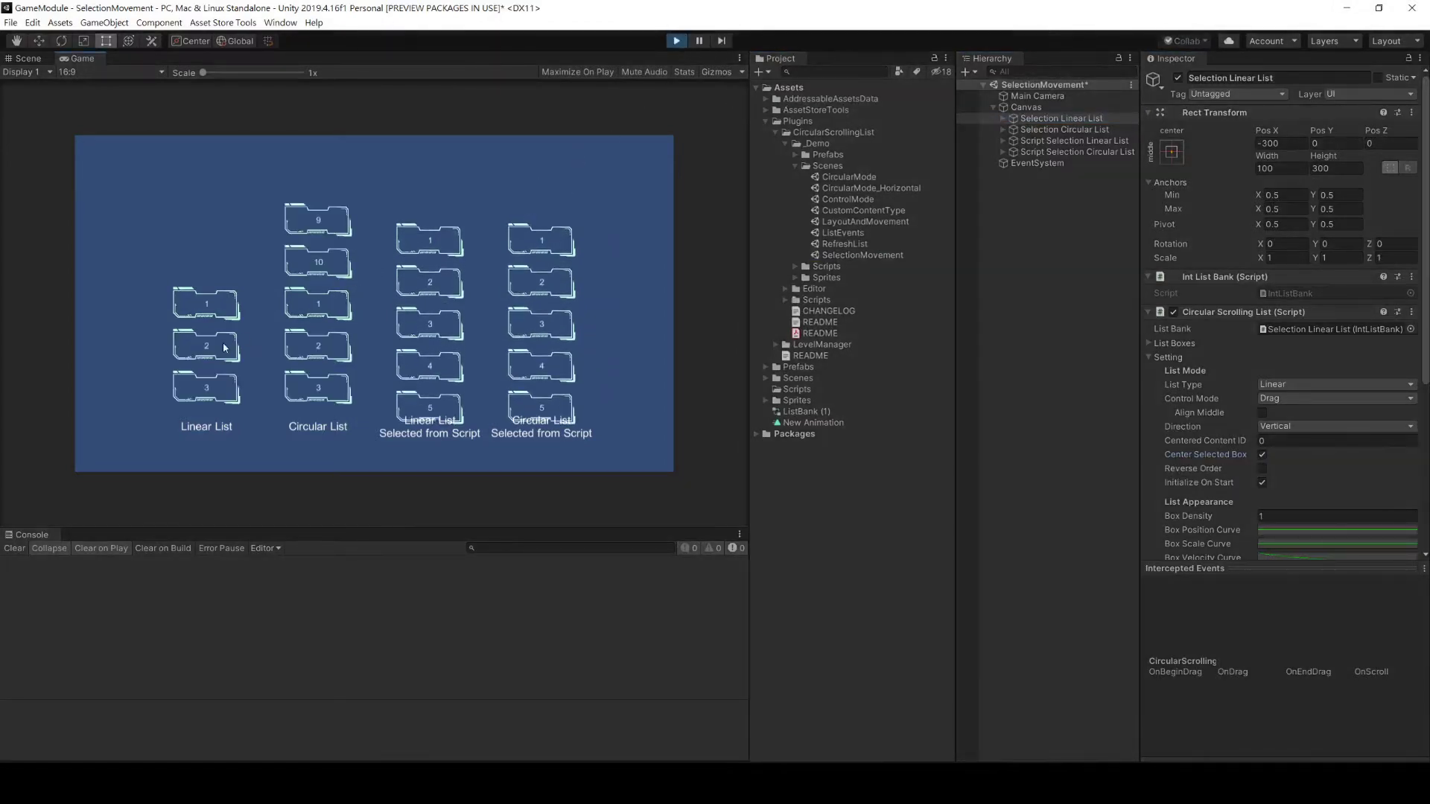
pyautogui.moveTo(220, 258)
pyautogui.mouseDown()
pyautogui.moveTo(225, 232)
pyautogui.moveTo(223, 393)
pyautogui.moveTo(217, 360)
pyautogui.mouseUp()
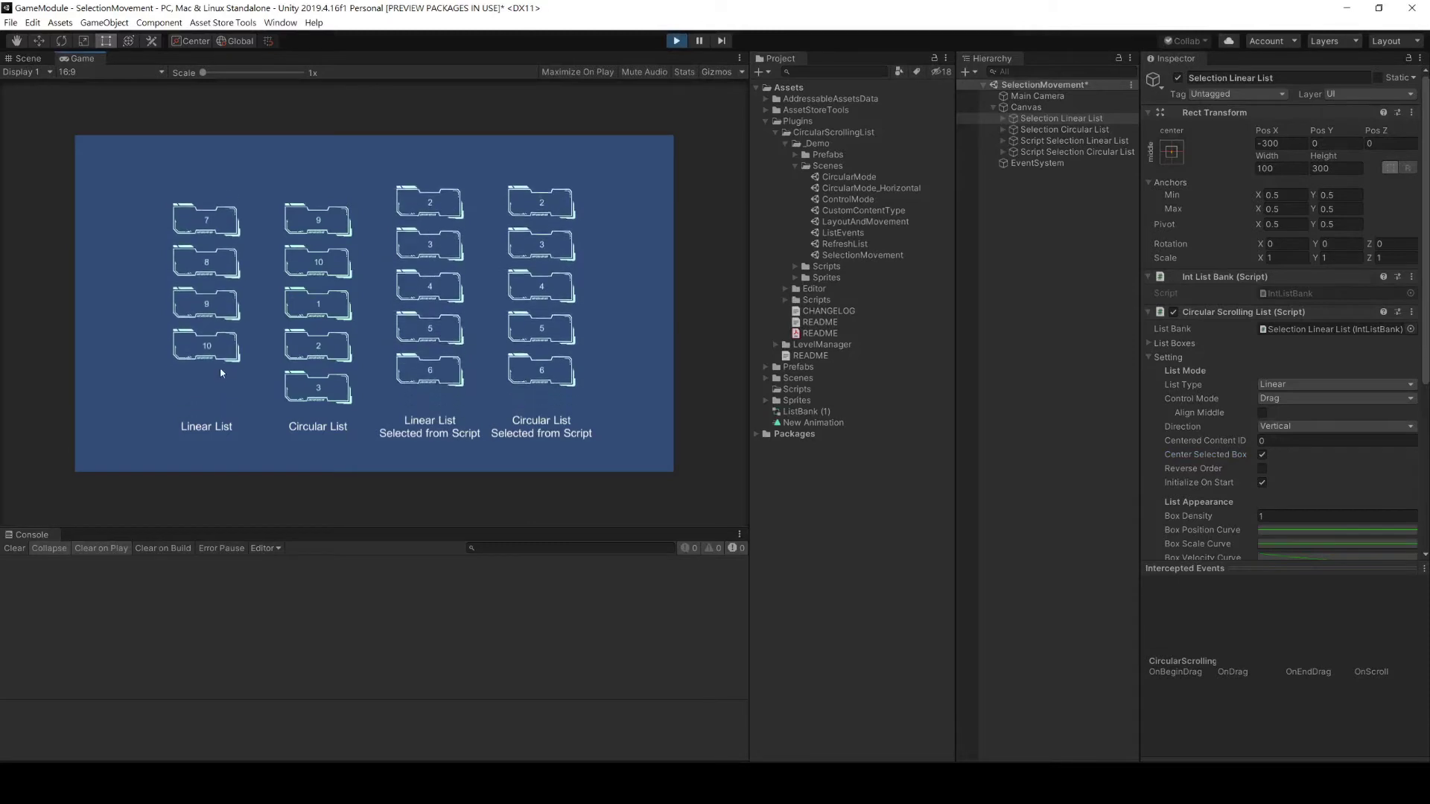
pyautogui.moveTo(319, 321); pyautogui.dragTo(335, 230)
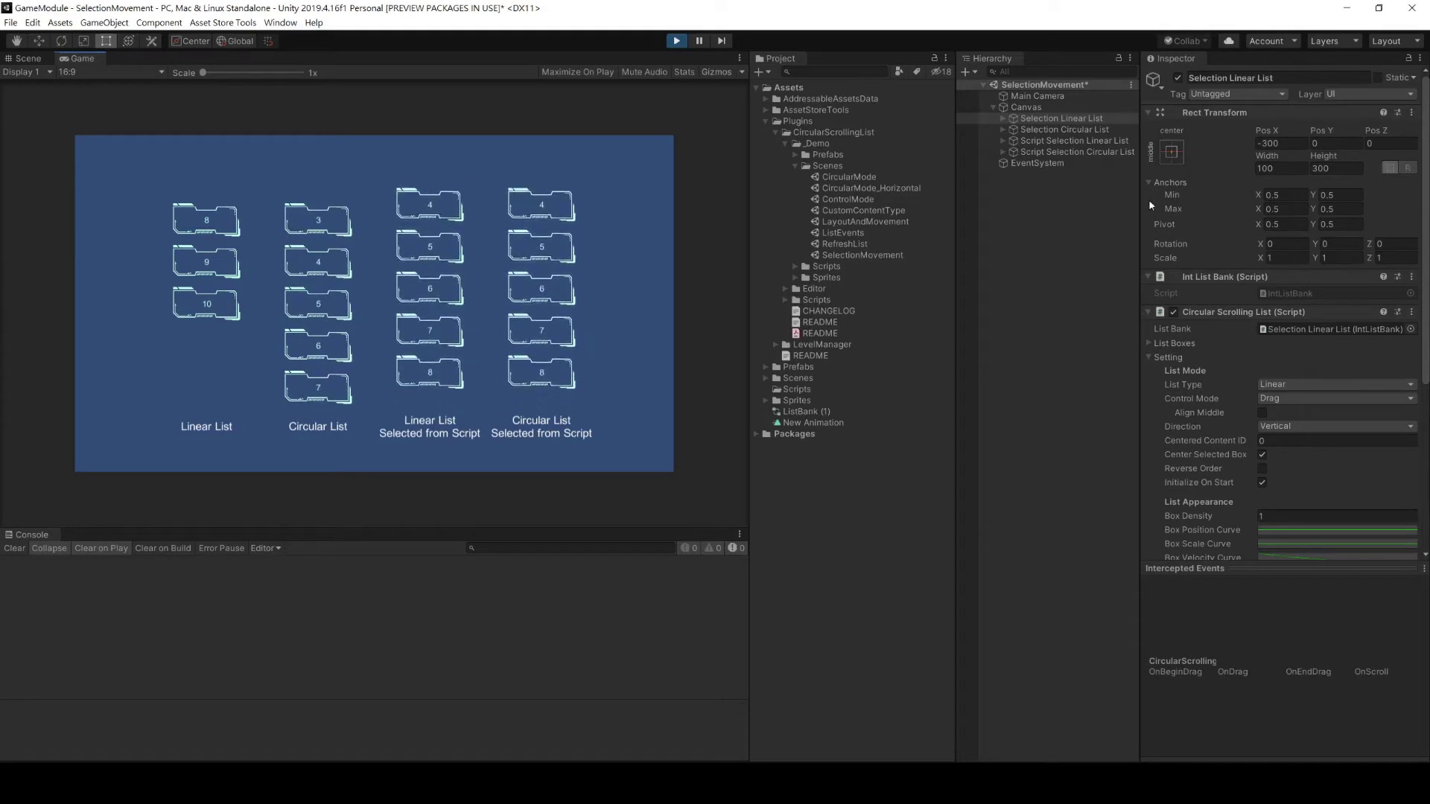
pyautogui.click(1102, 141)
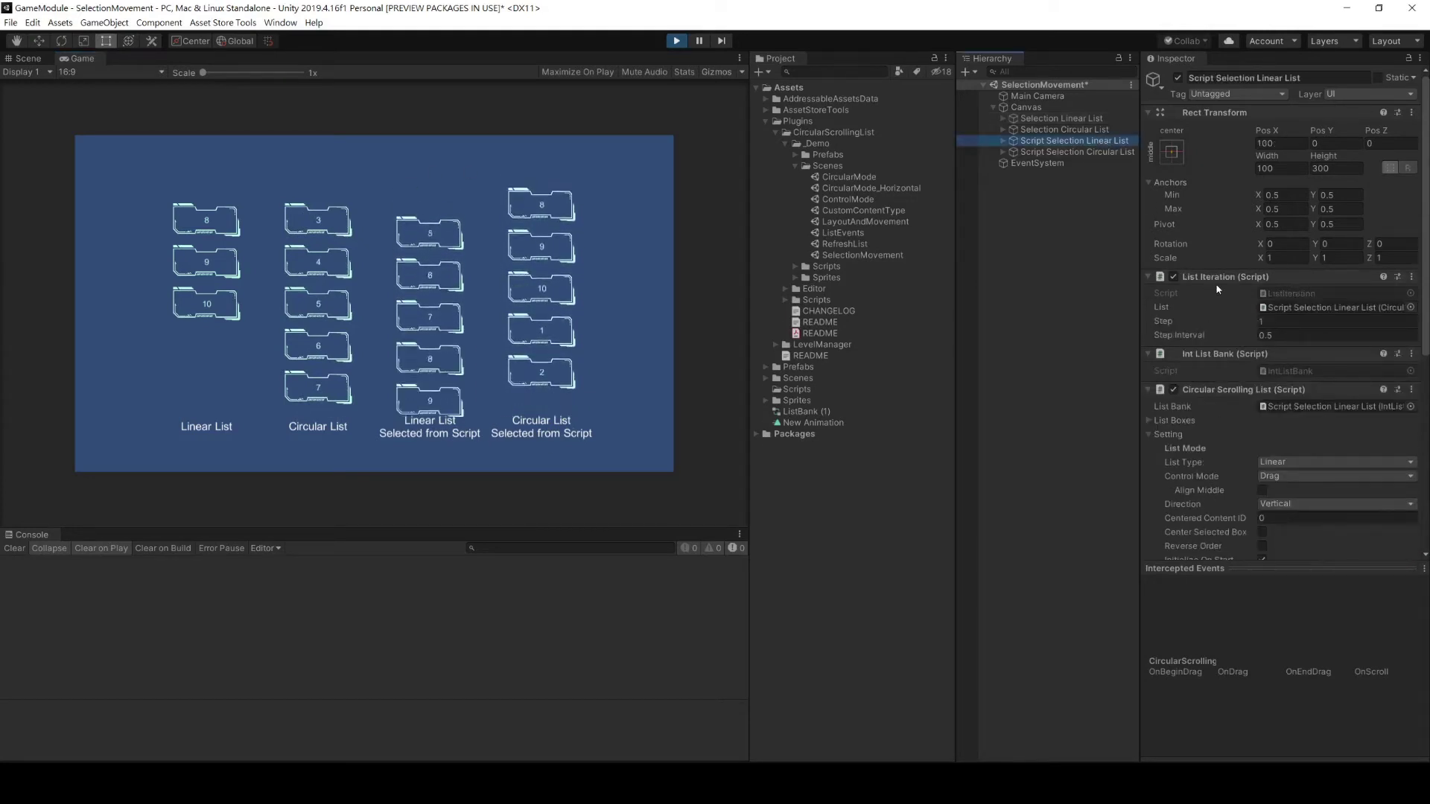
pyautogui.click(1092, 157)
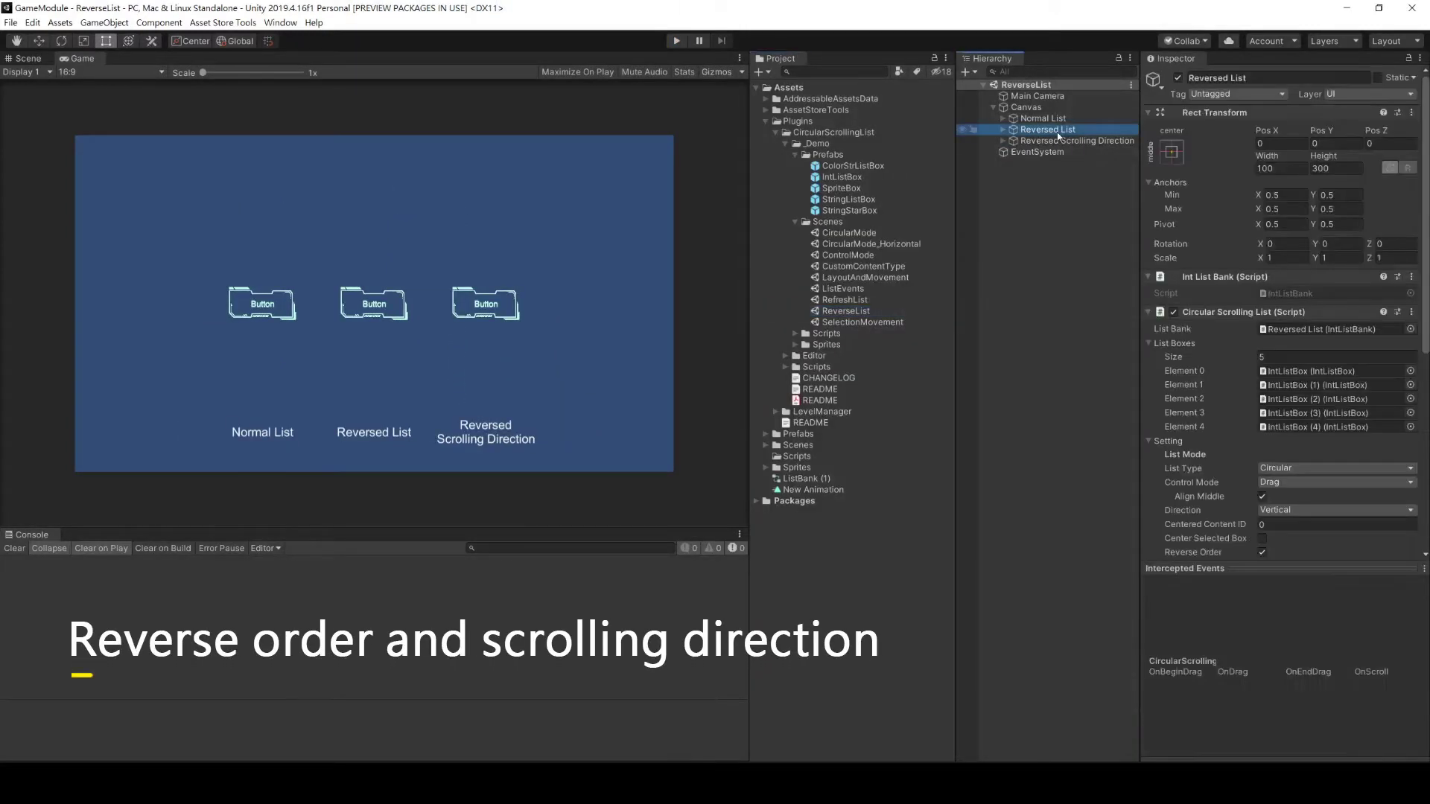
# Enable Reverse Order on the Reversed List, play, and scroll the Normal and Reversed lists.
pyautogui.scroll(-5, 1233, 333)
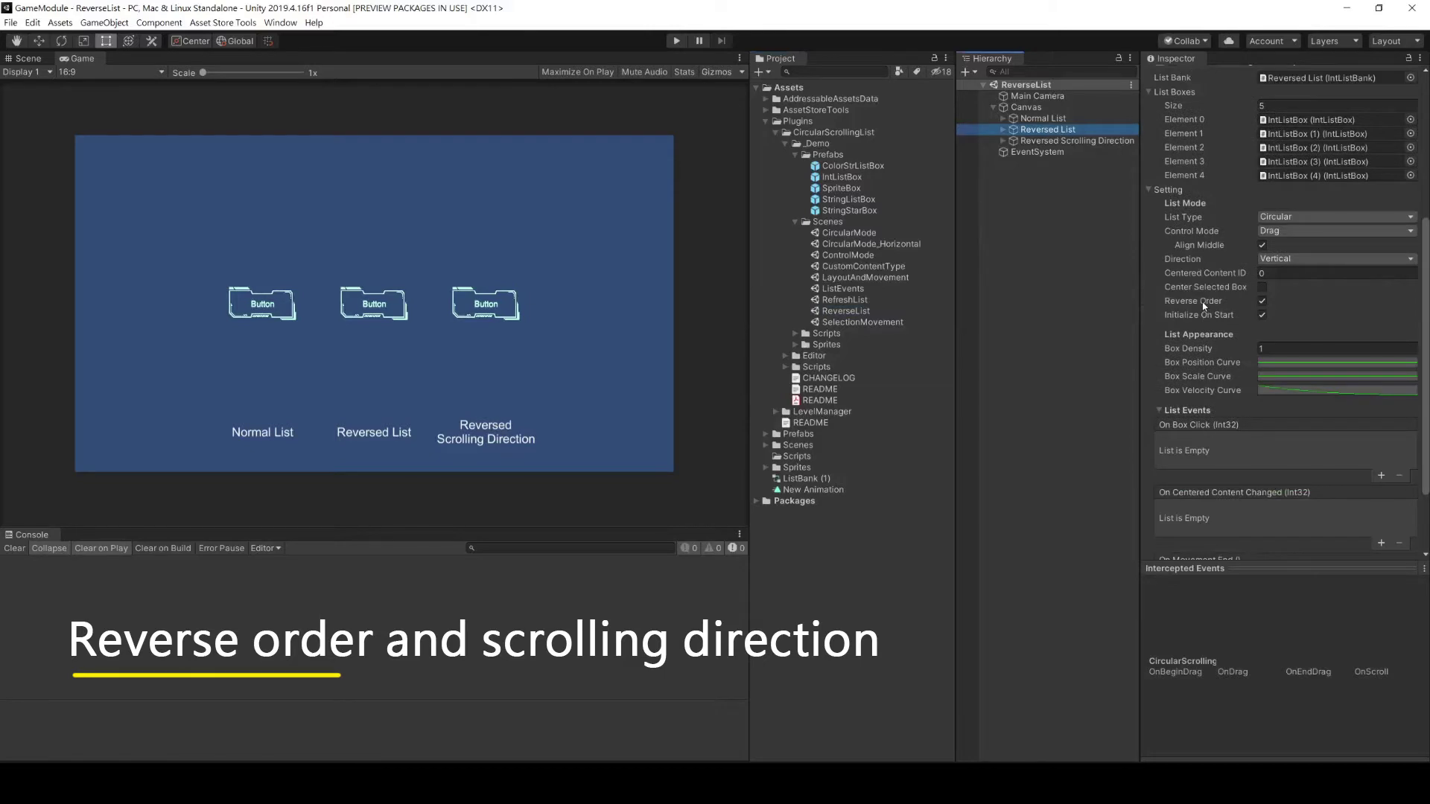
pyautogui.click(1262, 301)
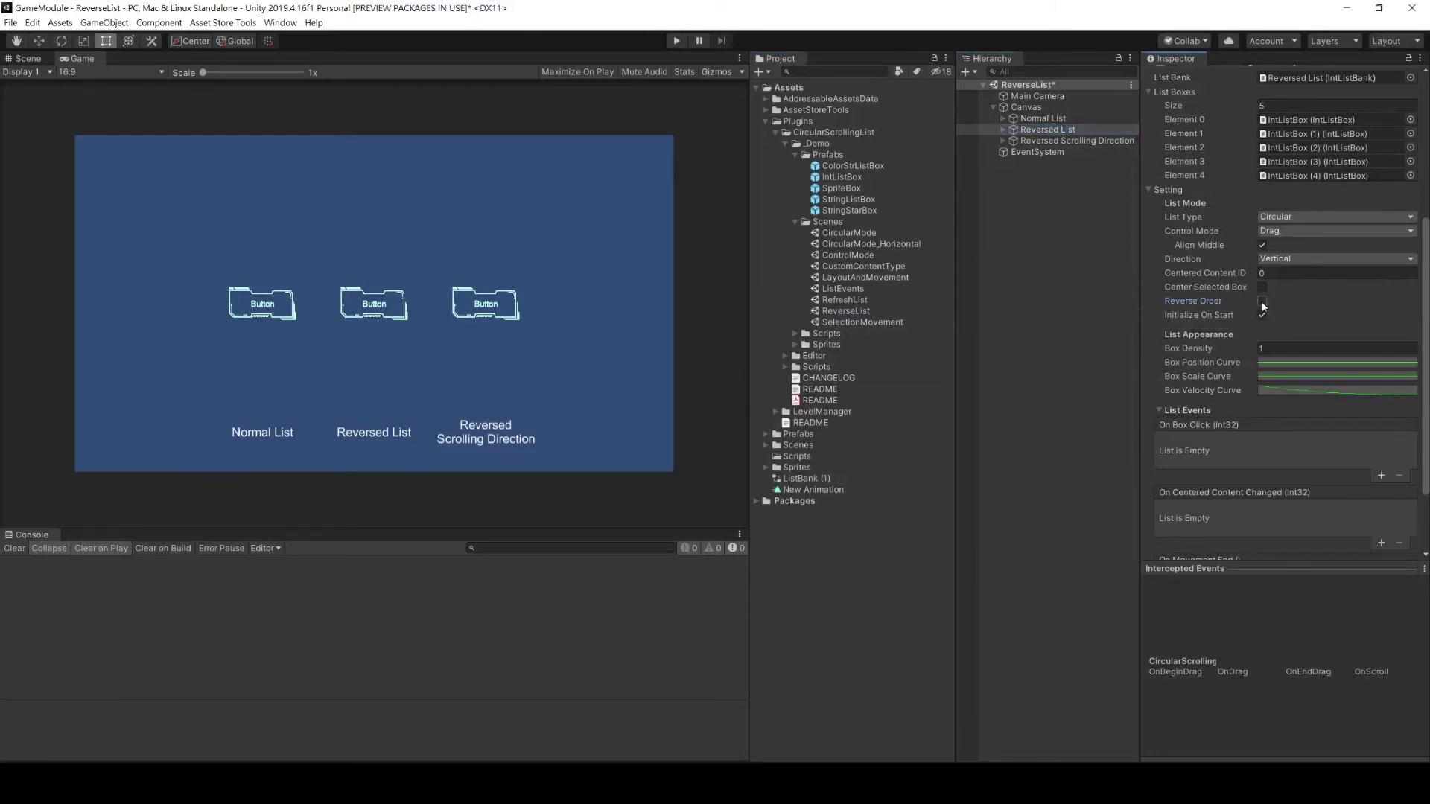
pyautogui.click(675, 41)
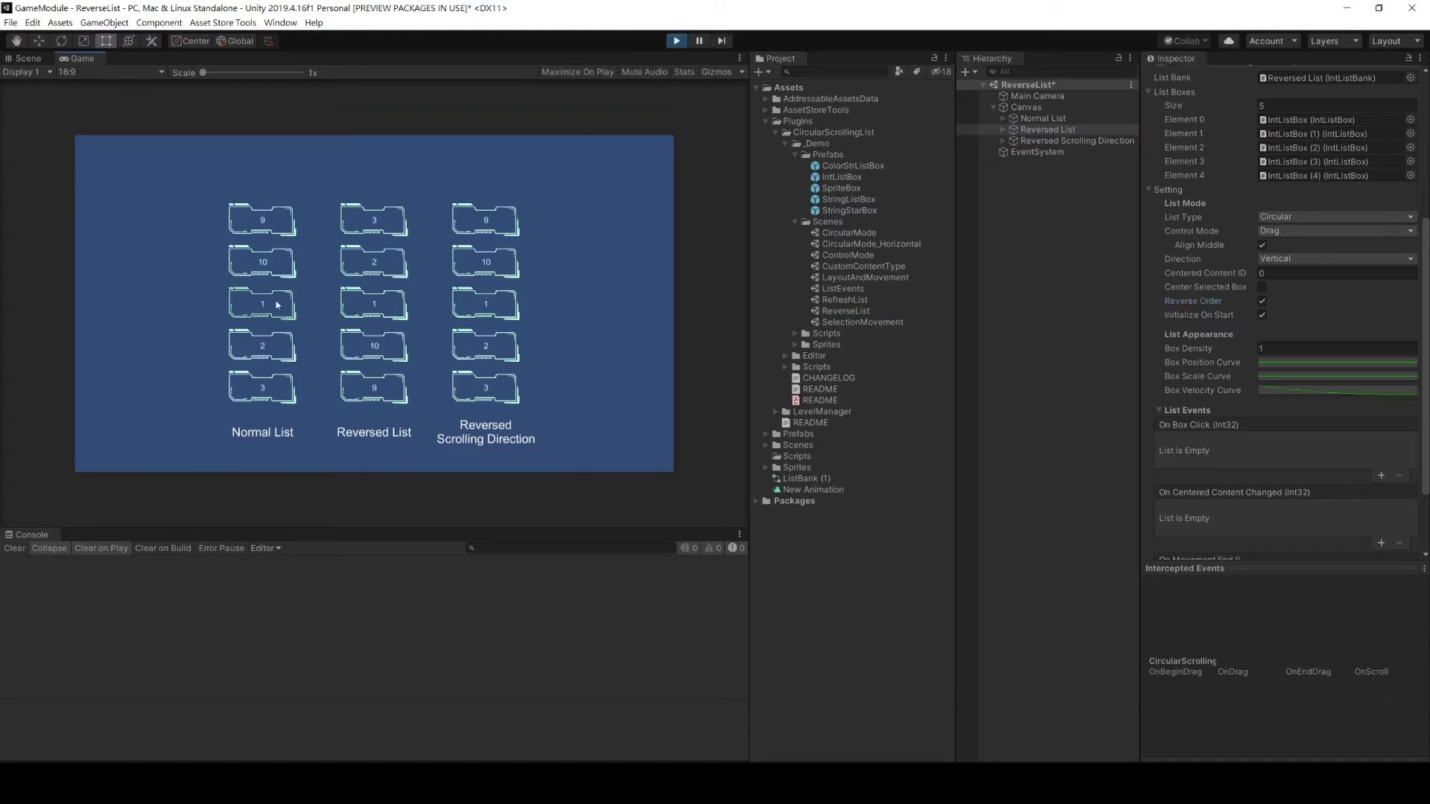
pyautogui.moveTo(295, 317); pyautogui.dragTo(279, 154)
pyautogui.moveTo(282, 309); pyautogui.dragTo(283, 417)
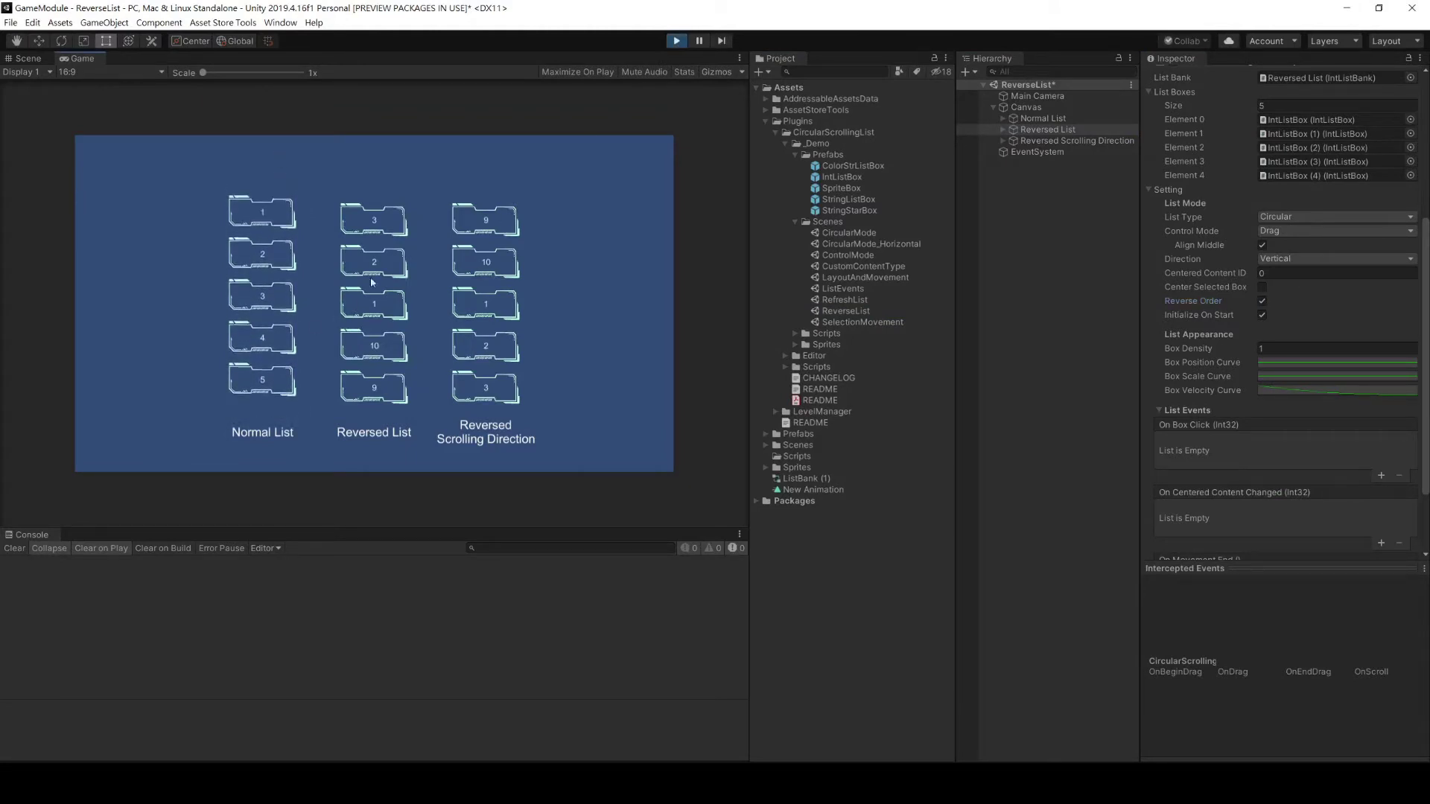
pyautogui.moveTo(394, 246)
pyautogui.mouseDown()
pyautogui.moveTo(393, 364)
pyautogui.moveTo(393, 318)
pyautogui.mouseUp()
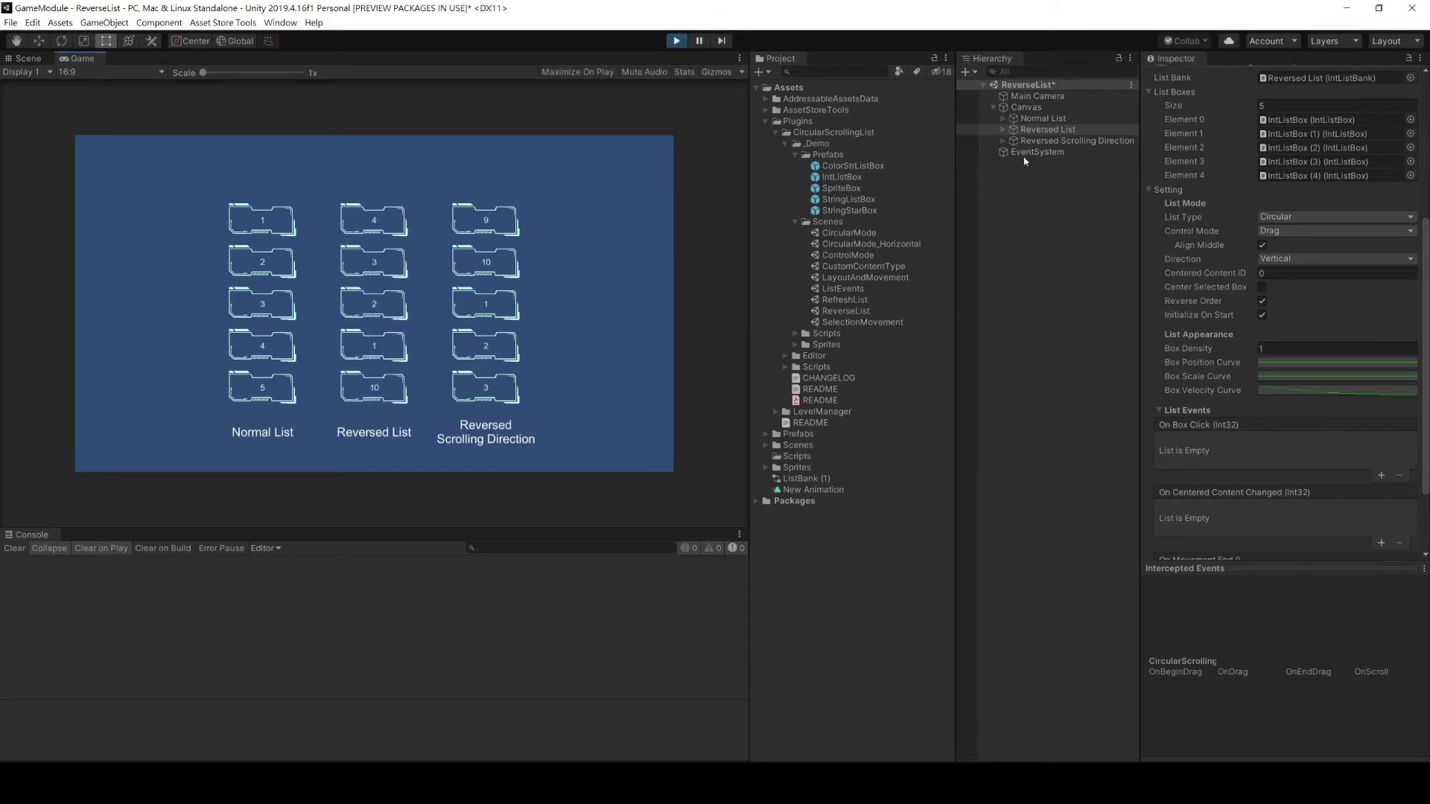
# Give Reversed Scrolling Direction mouse-wheel control with reversed direction, then wheel-scroll it.
pyautogui.click(1041, 141)
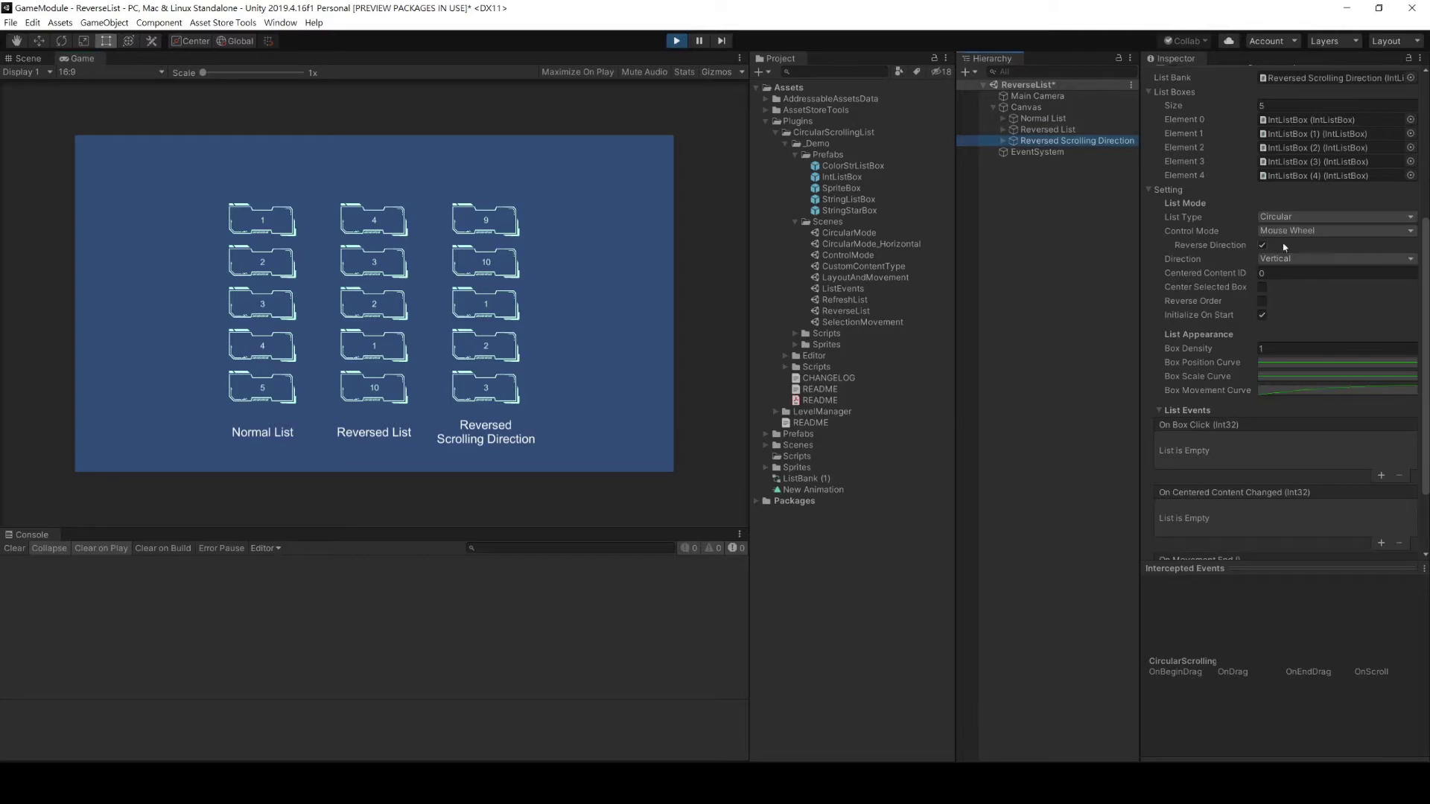
pyautogui.click(1288, 232)
pyautogui.click(1291, 272)
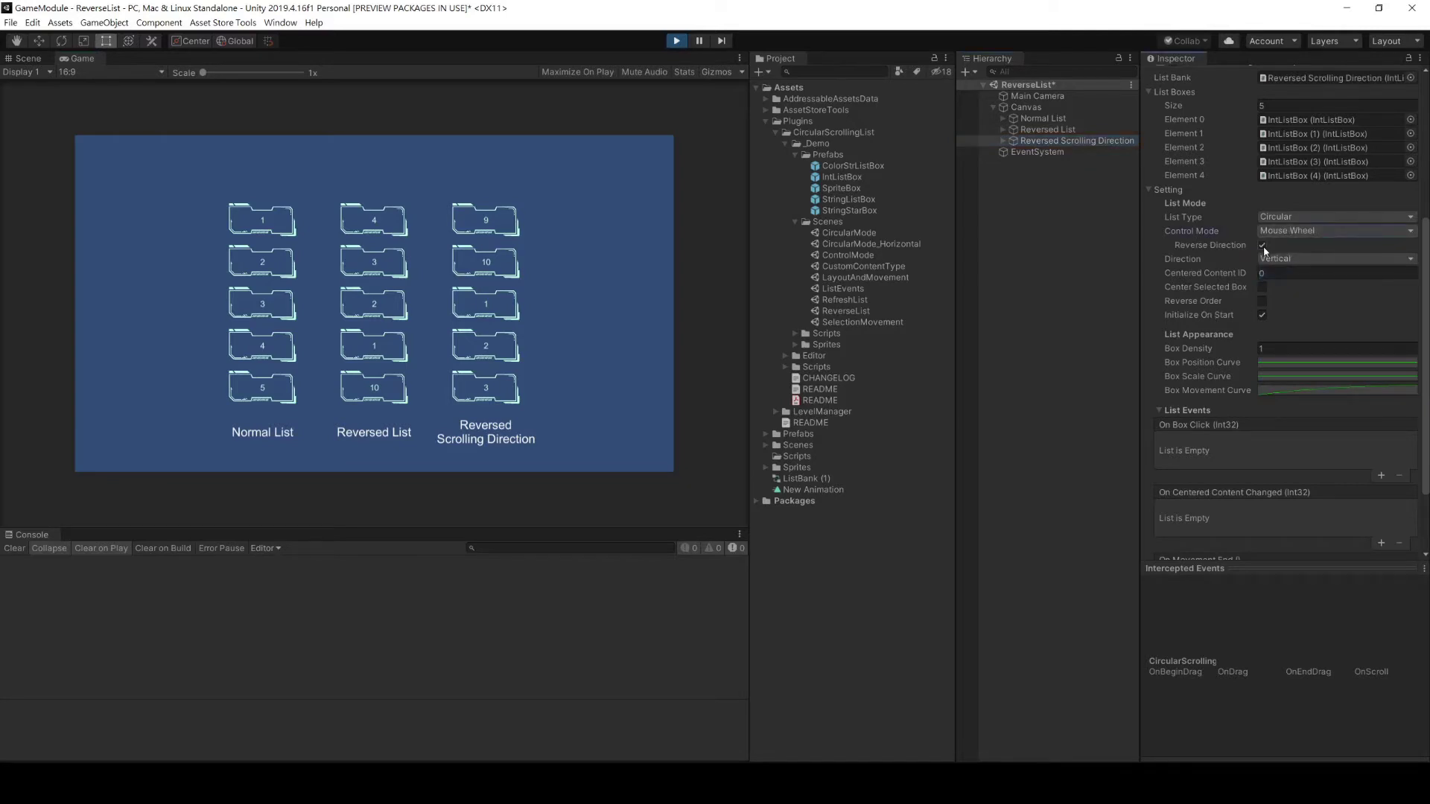
pyautogui.click(1262, 247)
pyautogui.scroll(-1, 502, 283)
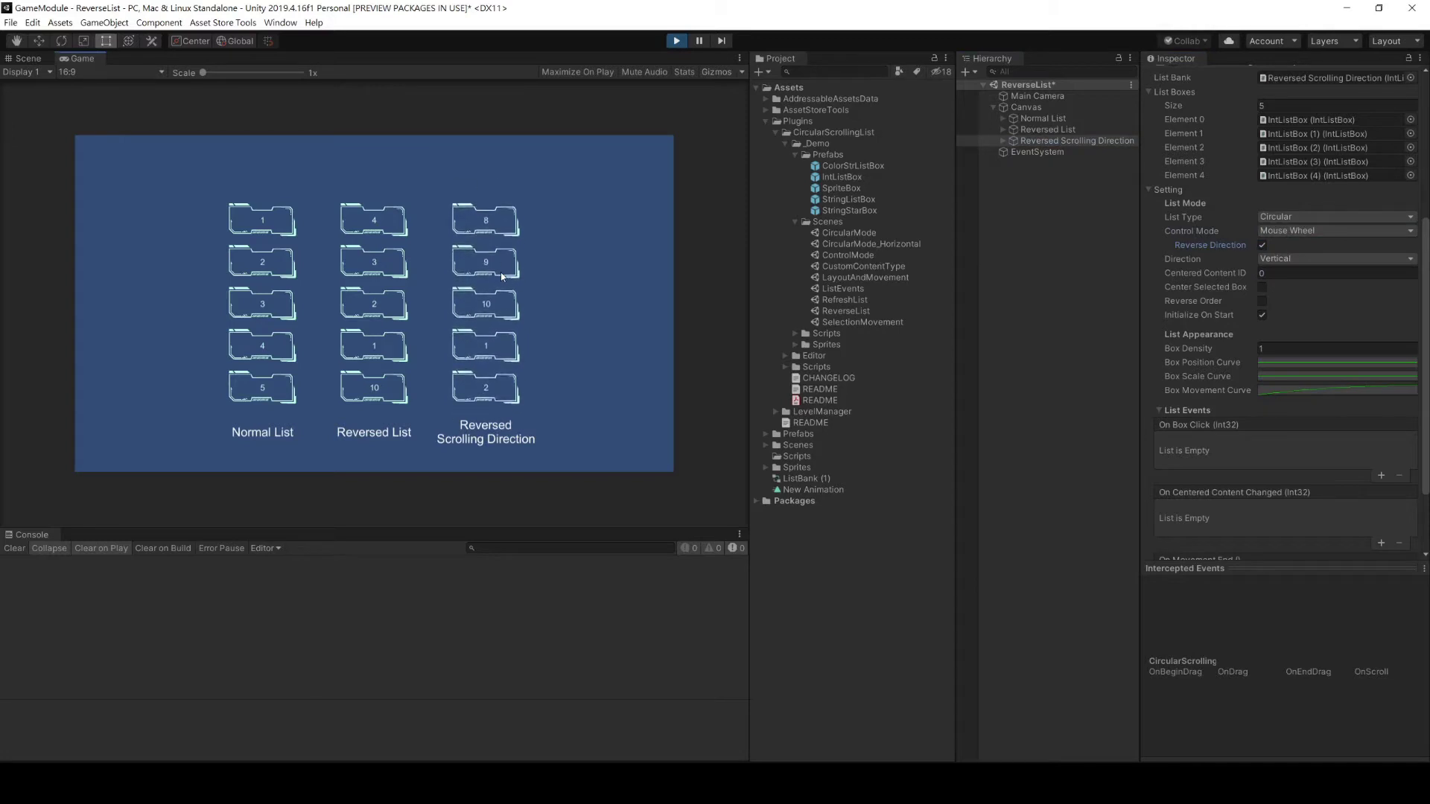
pyautogui.scroll(2, 502, 277)
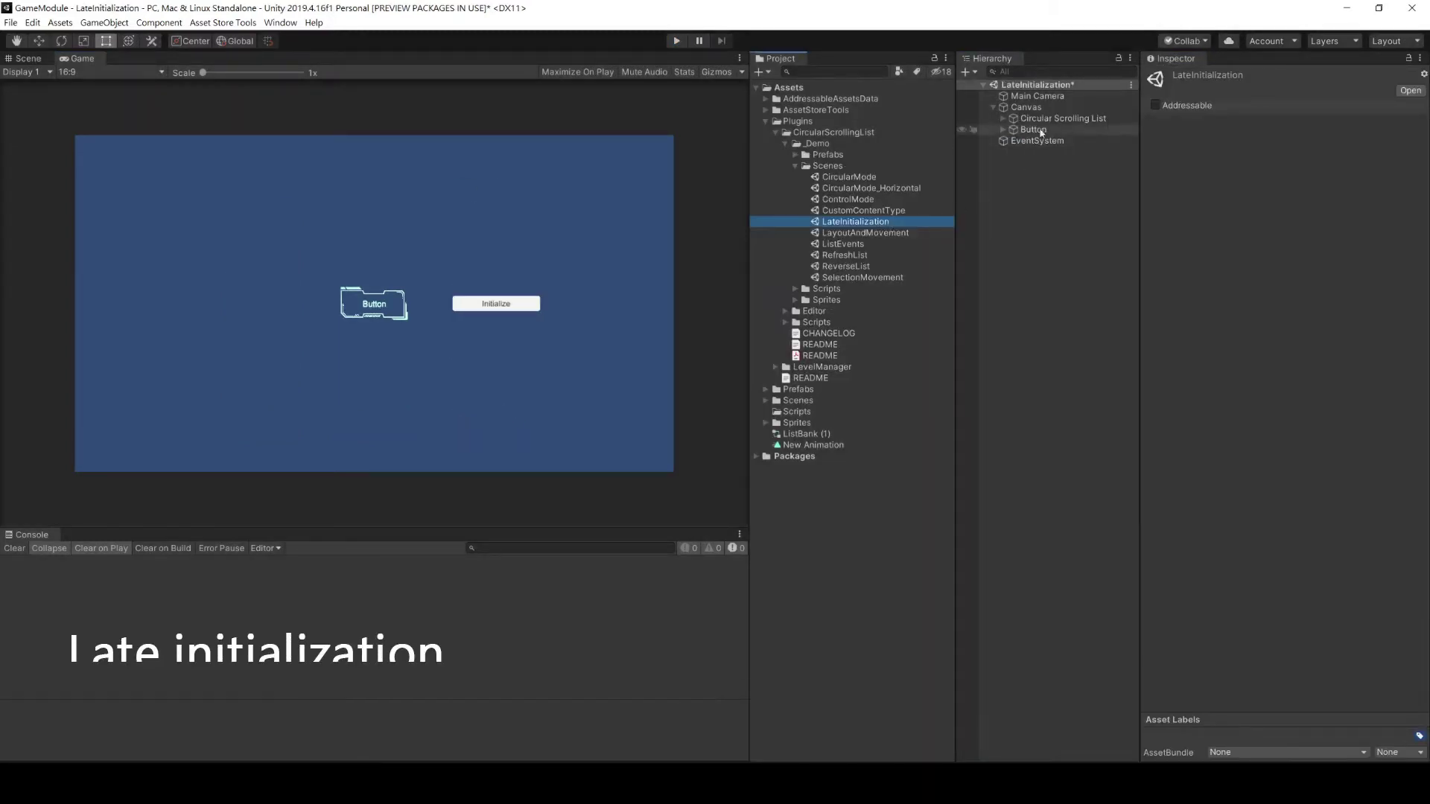
# Turn off Initialize On Start for the Circular Scrolling List.
pyautogui.click(1057, 118)
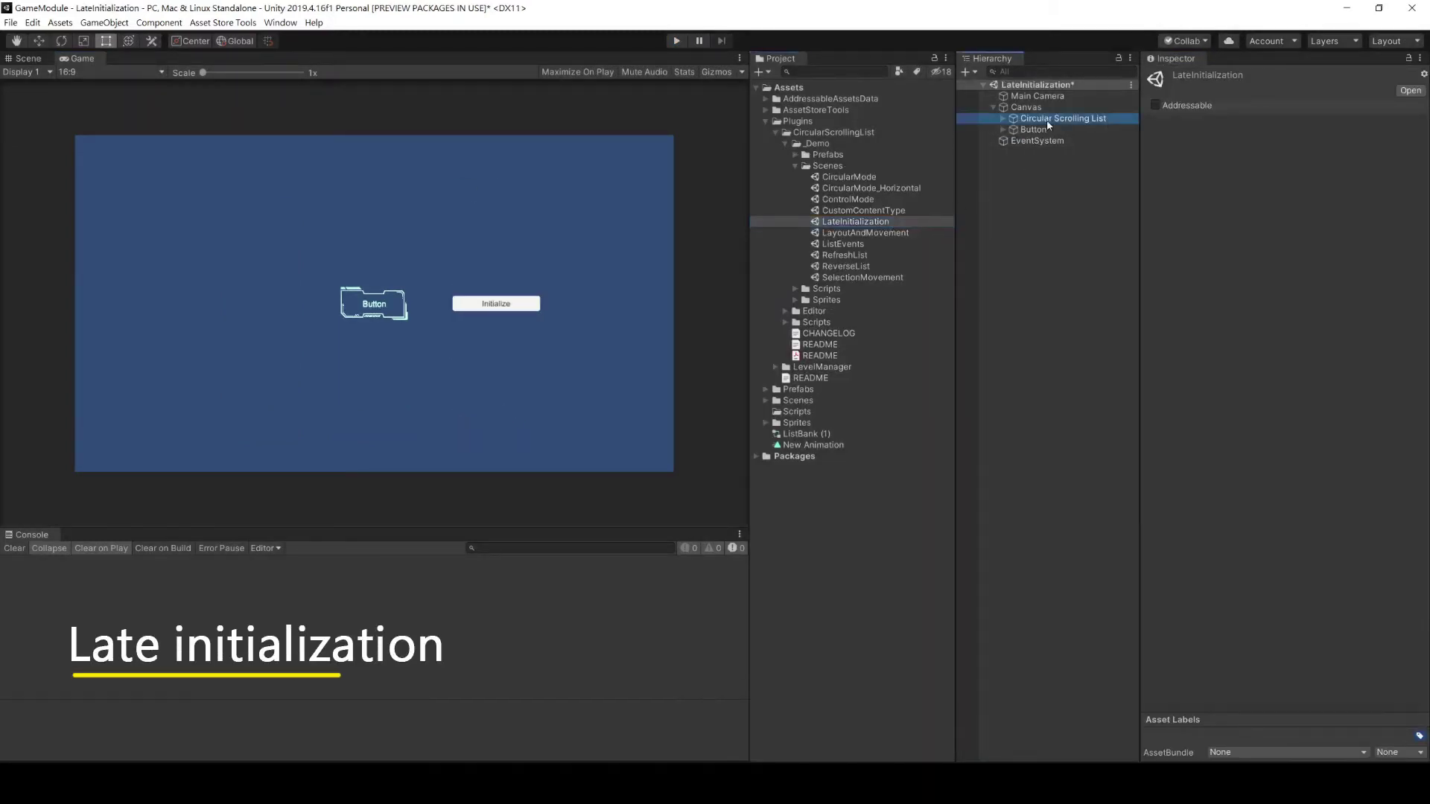
pyautogui.scroll(-5, 1216, 303)
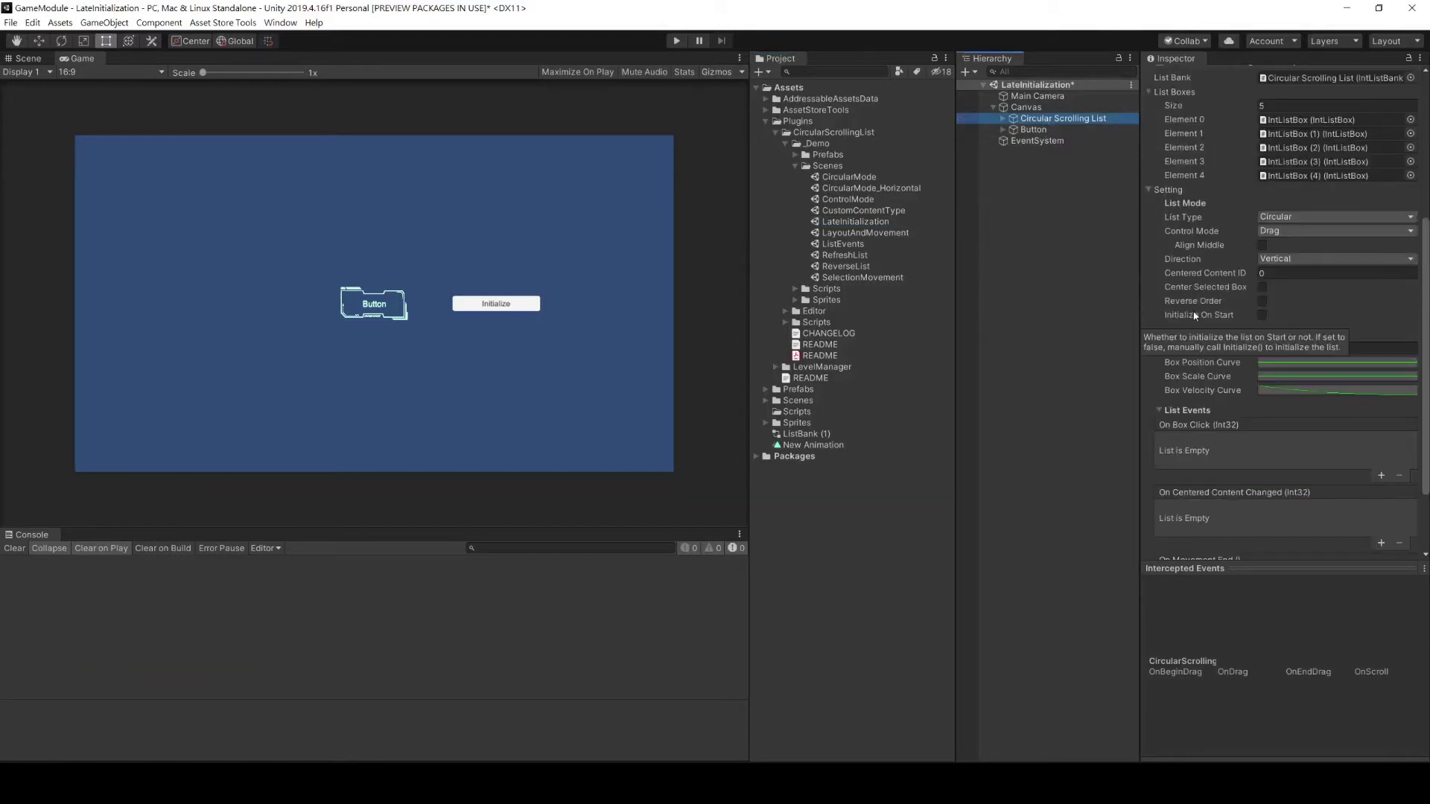
pyautogui.click(1260, 316)
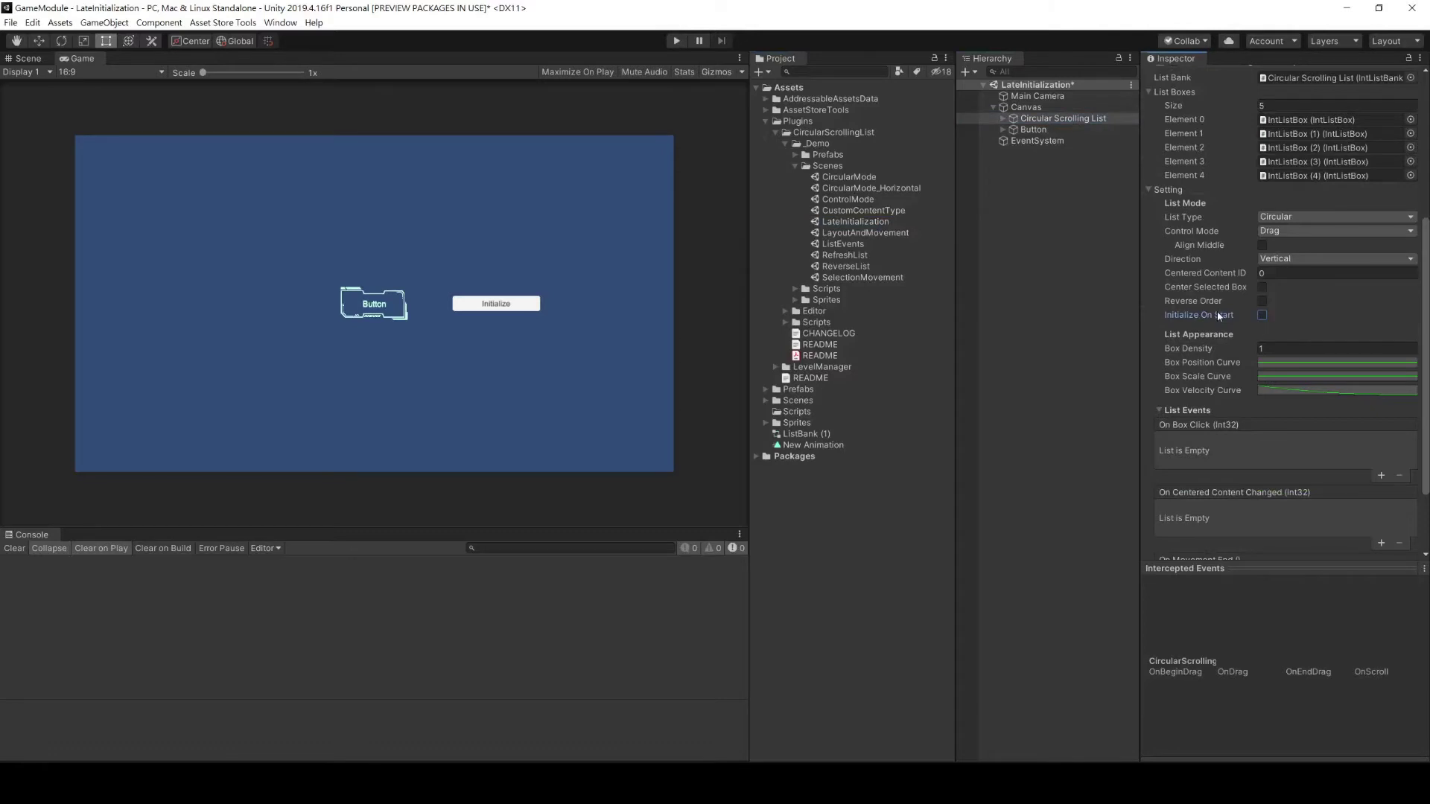
# Play, fill the list via the Initialize button, scroll it, then open the RefreshList scene.
pyautogui.click(674, 42)
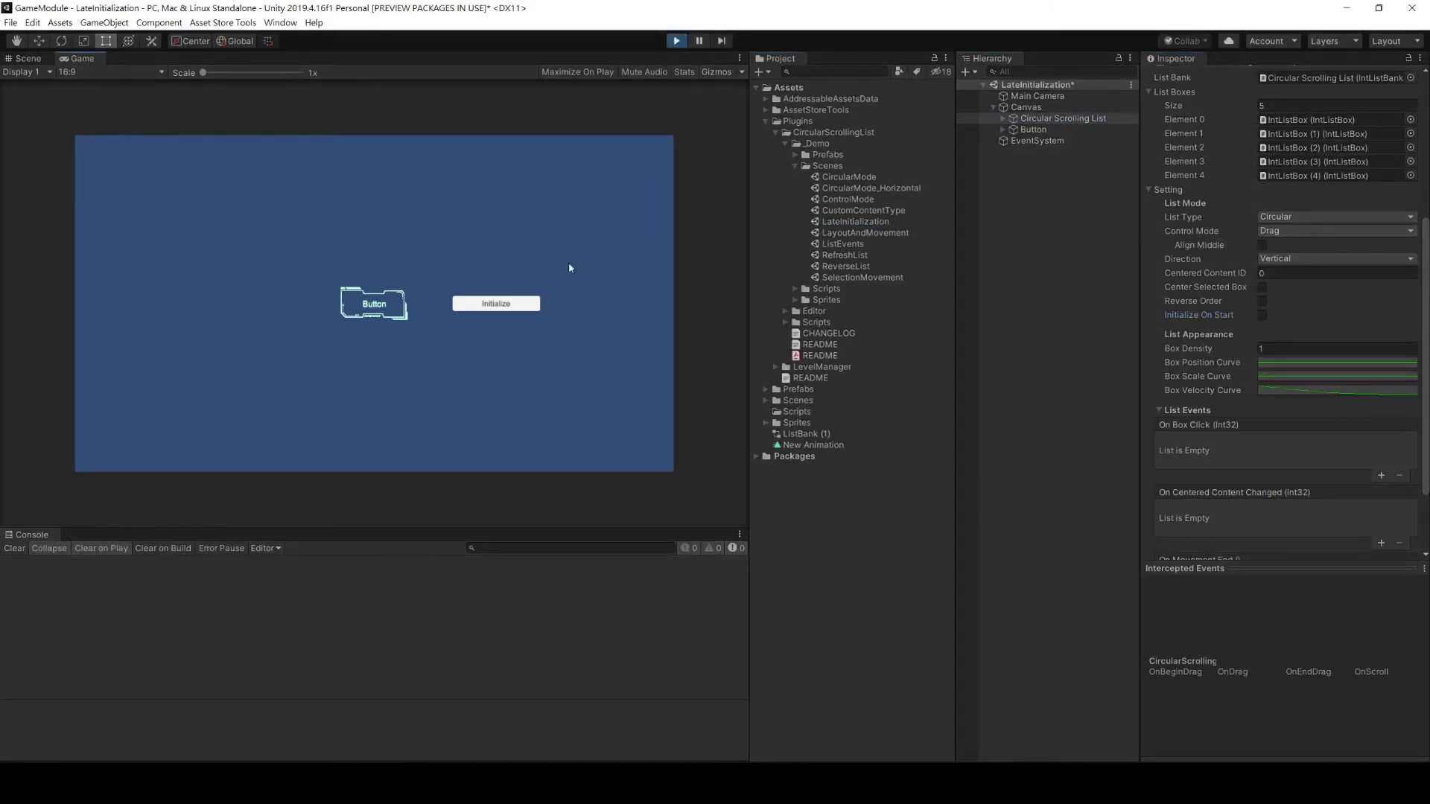
pyautogui.click(499, 306)
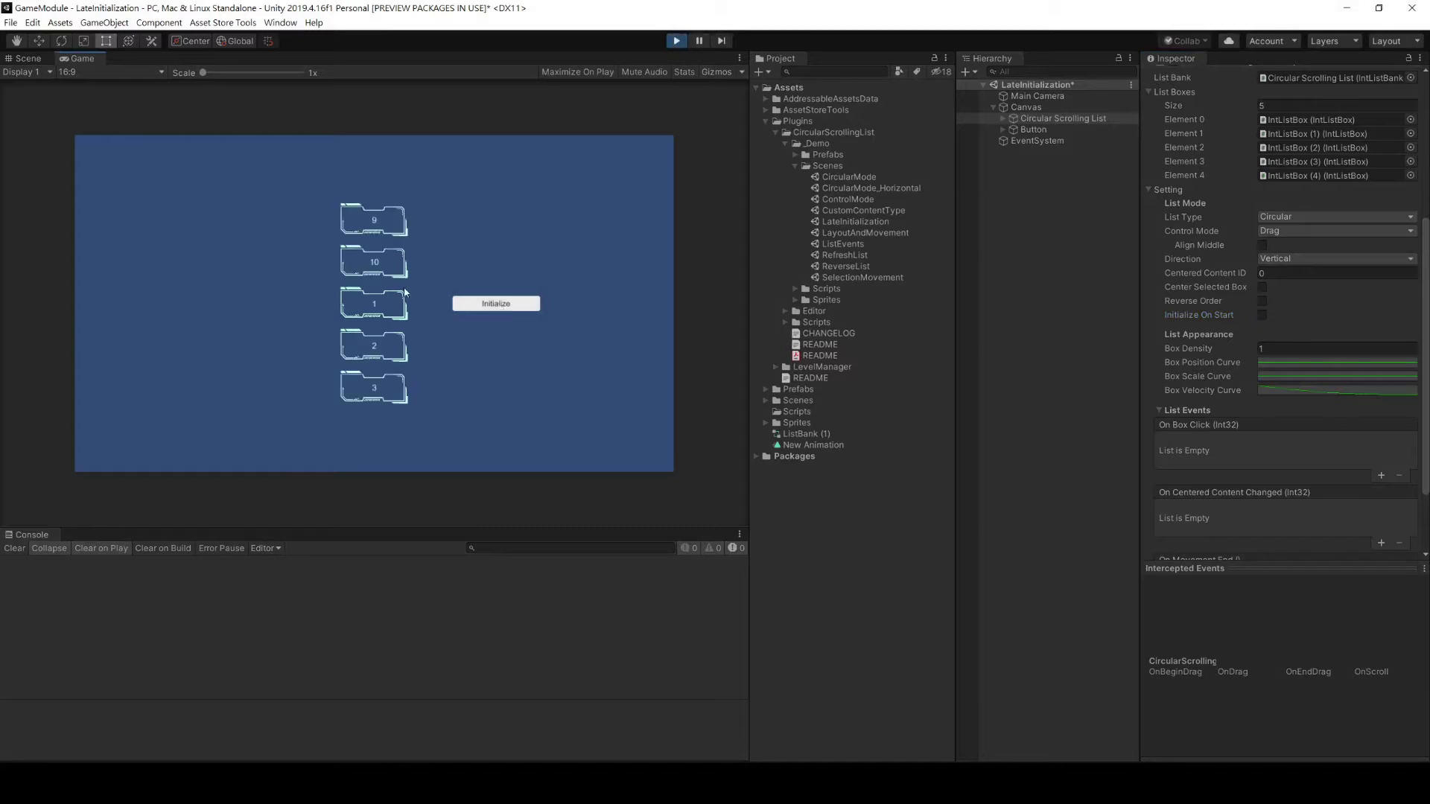
pyautogui.scroll(3, 406, 223)
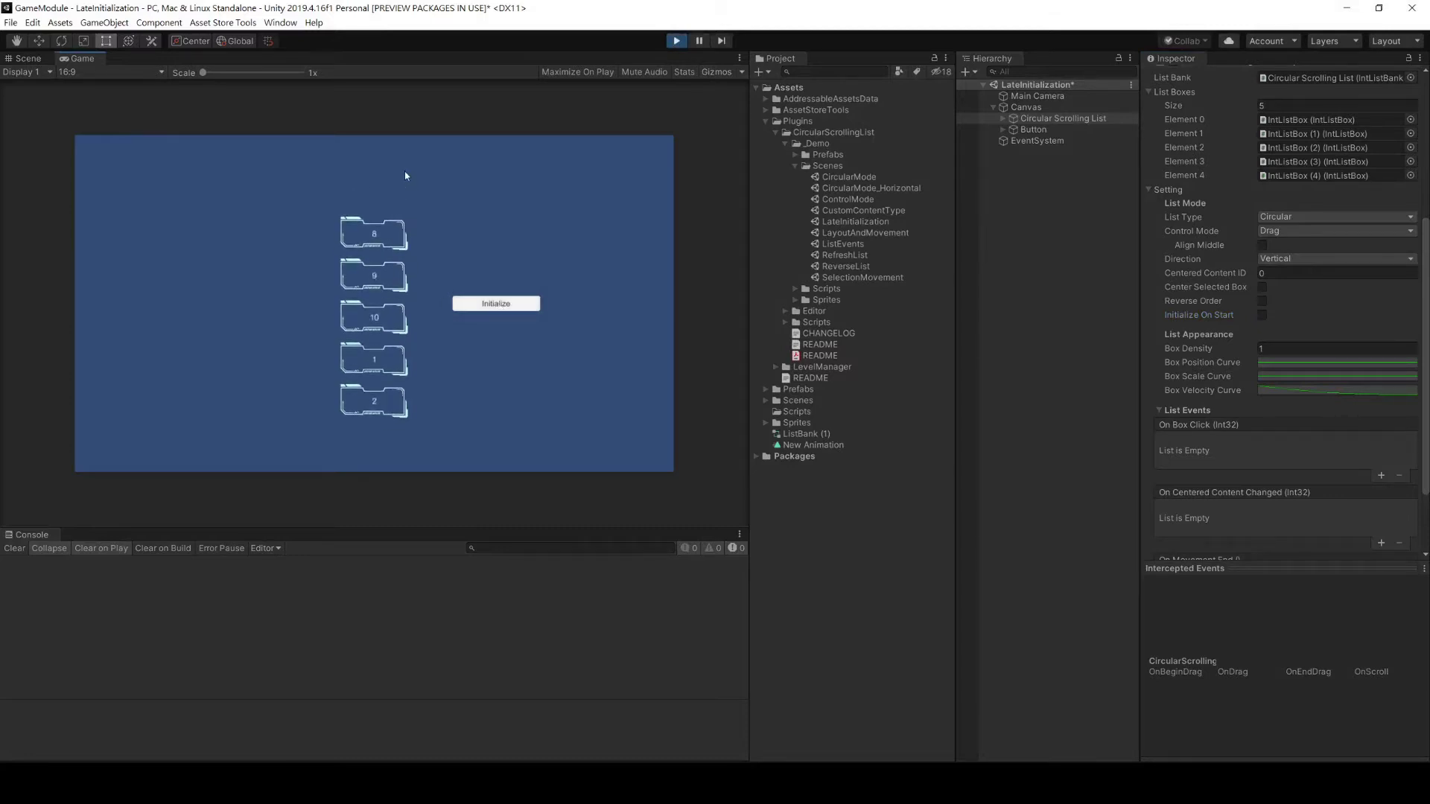
pyautogui.doubleClick(921, 256)
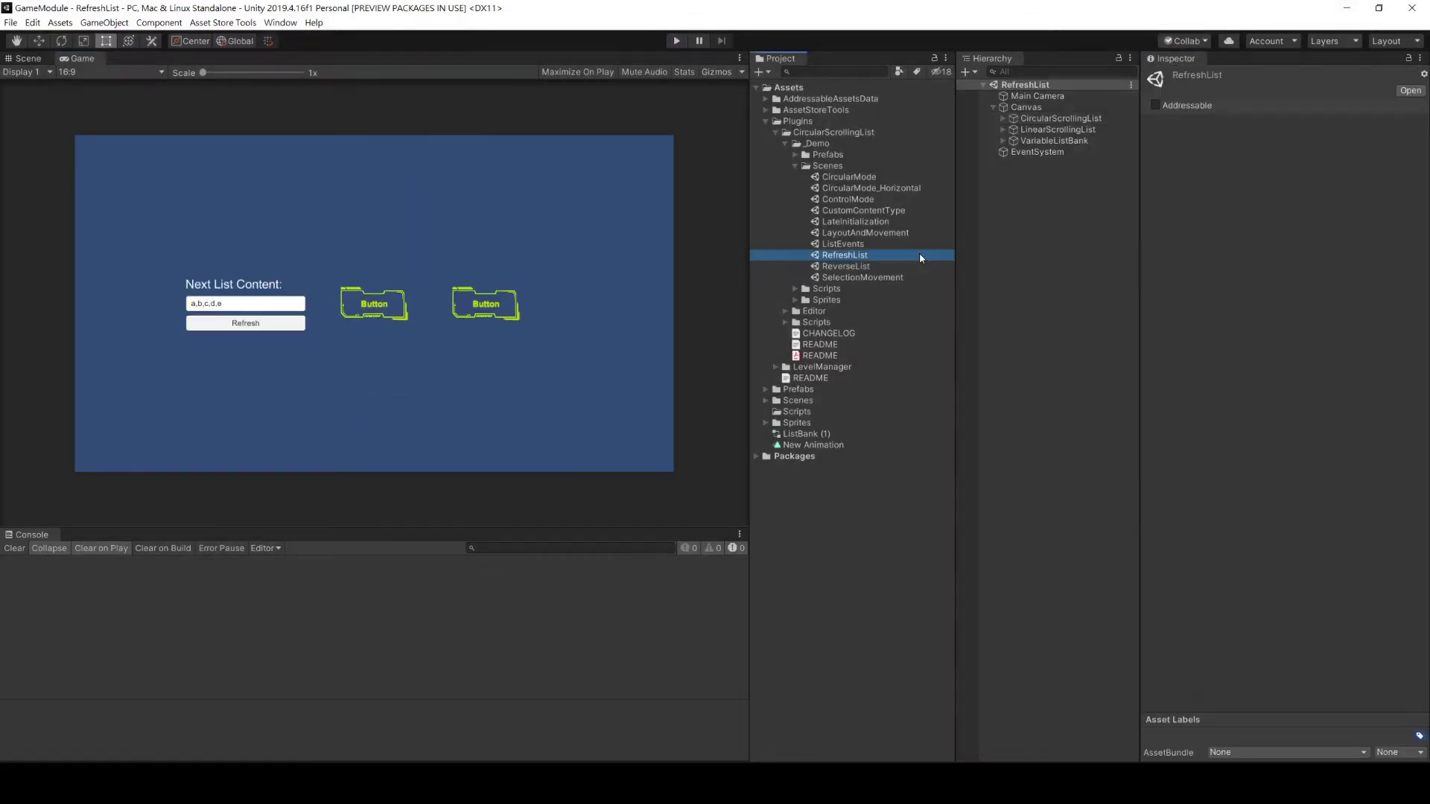
# Expand VariableListBank's Contents, play the scene and spin both lists.
pyautogui.click(1033, 143)
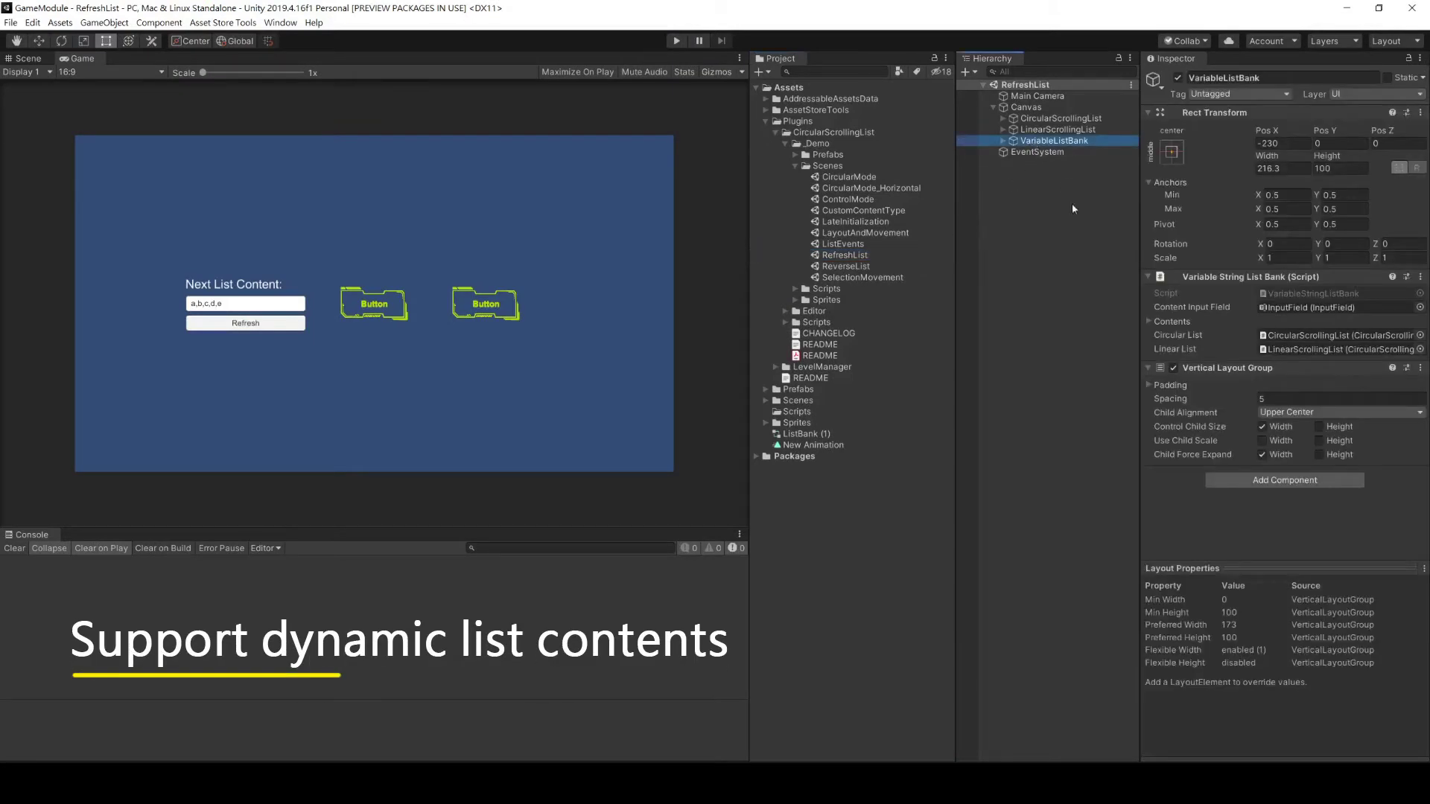
pyautogui.click(1149, 317)
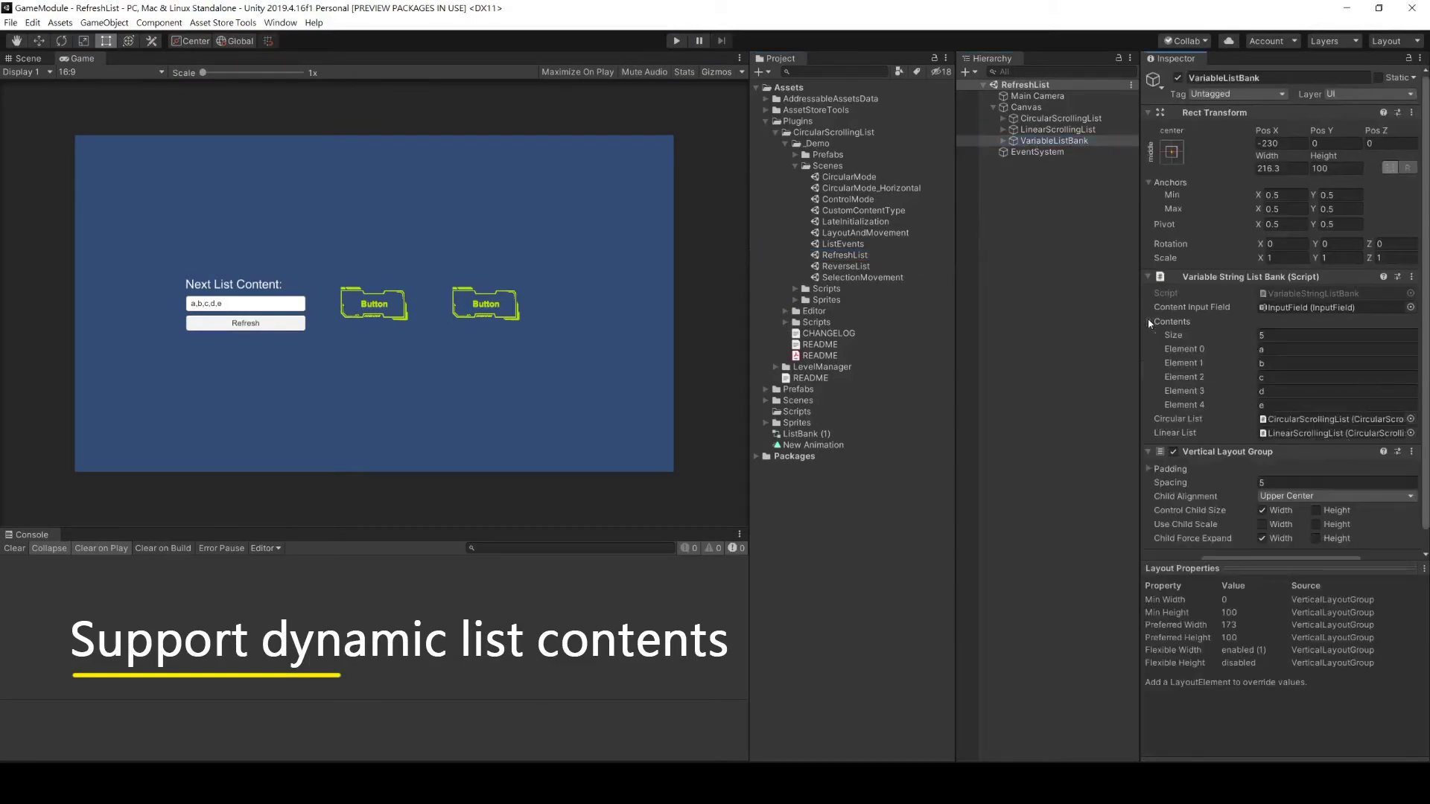
pyautogui.click(678, 43)
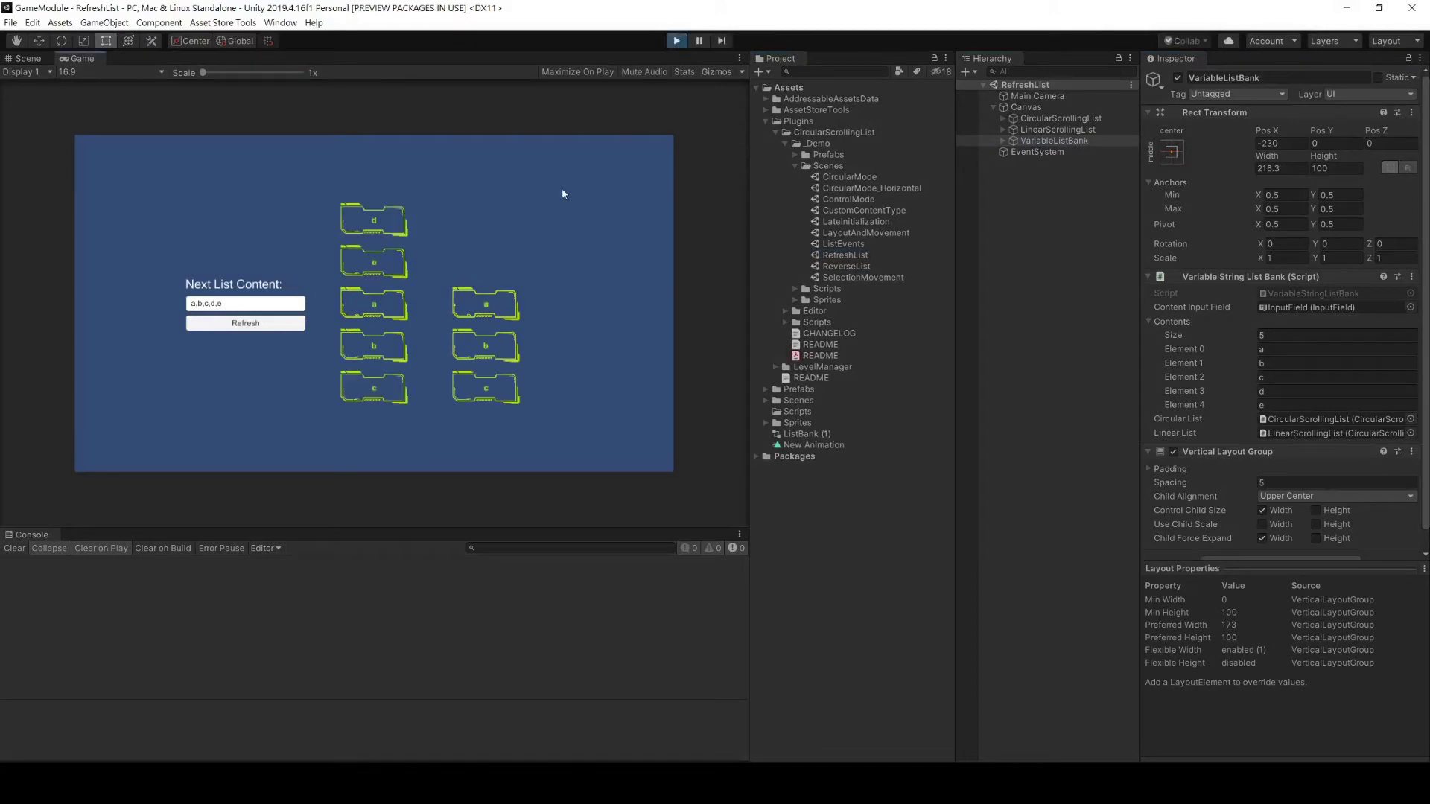
pyautogui.moveTo(387, 298)
pyautogui.mouseDown()
pyautogui.moveTo(387, 387)
pyautogui.moveTo(386, 261)
pyautogui.mouseUp()
pyautogui.moveTo(502, 388); pyautogui.dragTo(502, 215)
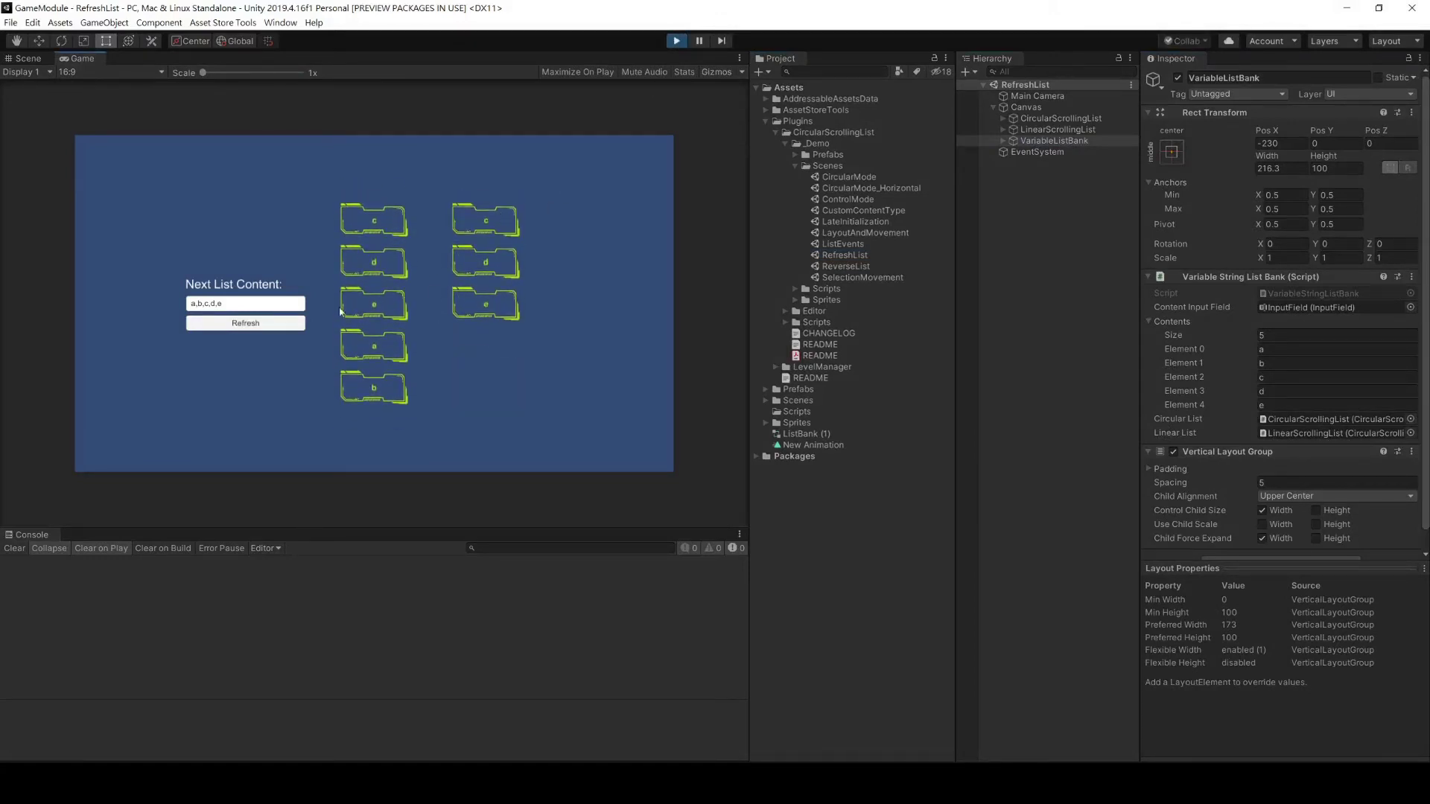
# Refresh the lists with numbers 1 to 6 and turn them to start at 6.
pyautogui.click(287, 305)
pyautogui.write('1, 2, 3, 4, 5, 6')
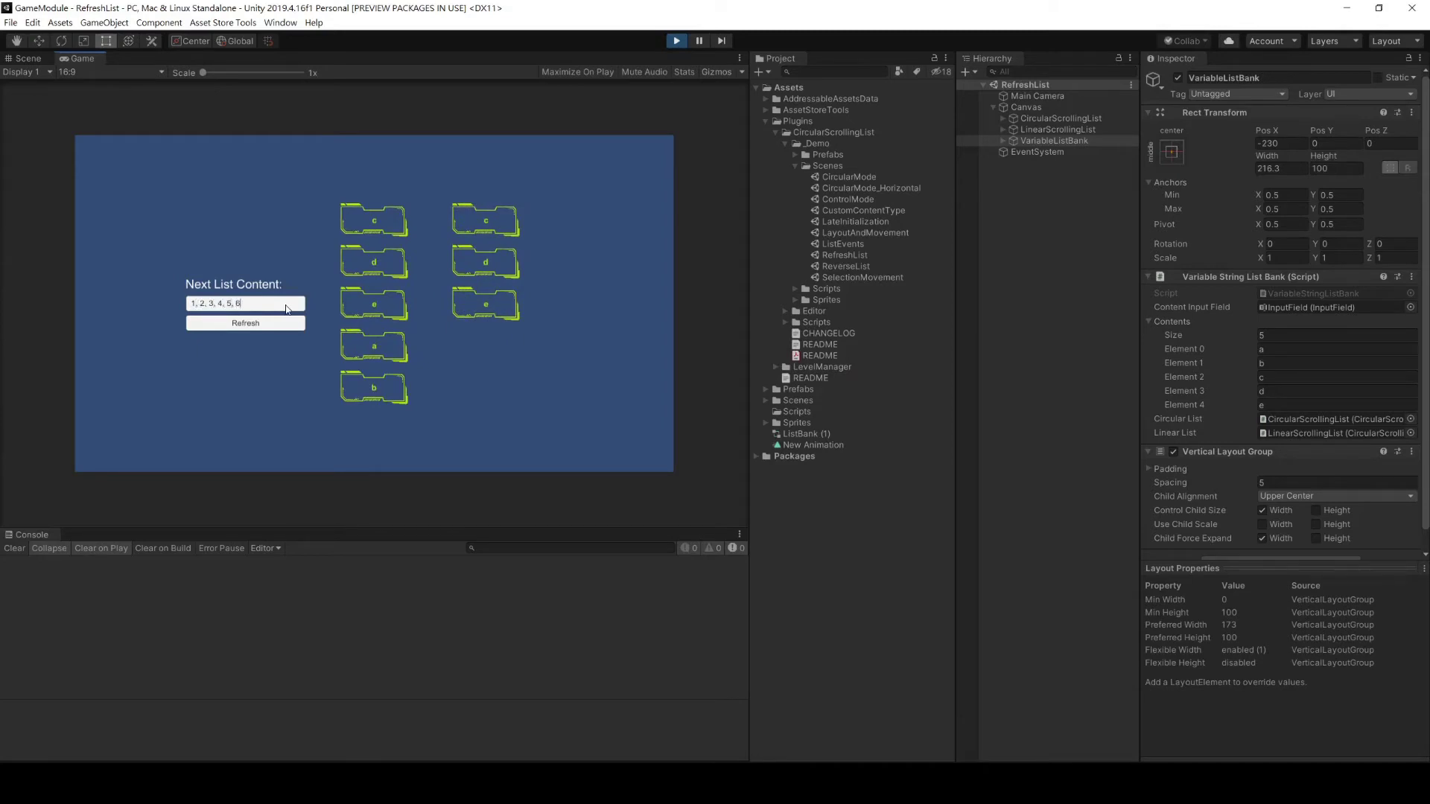
pyautogui.click(290, 329)
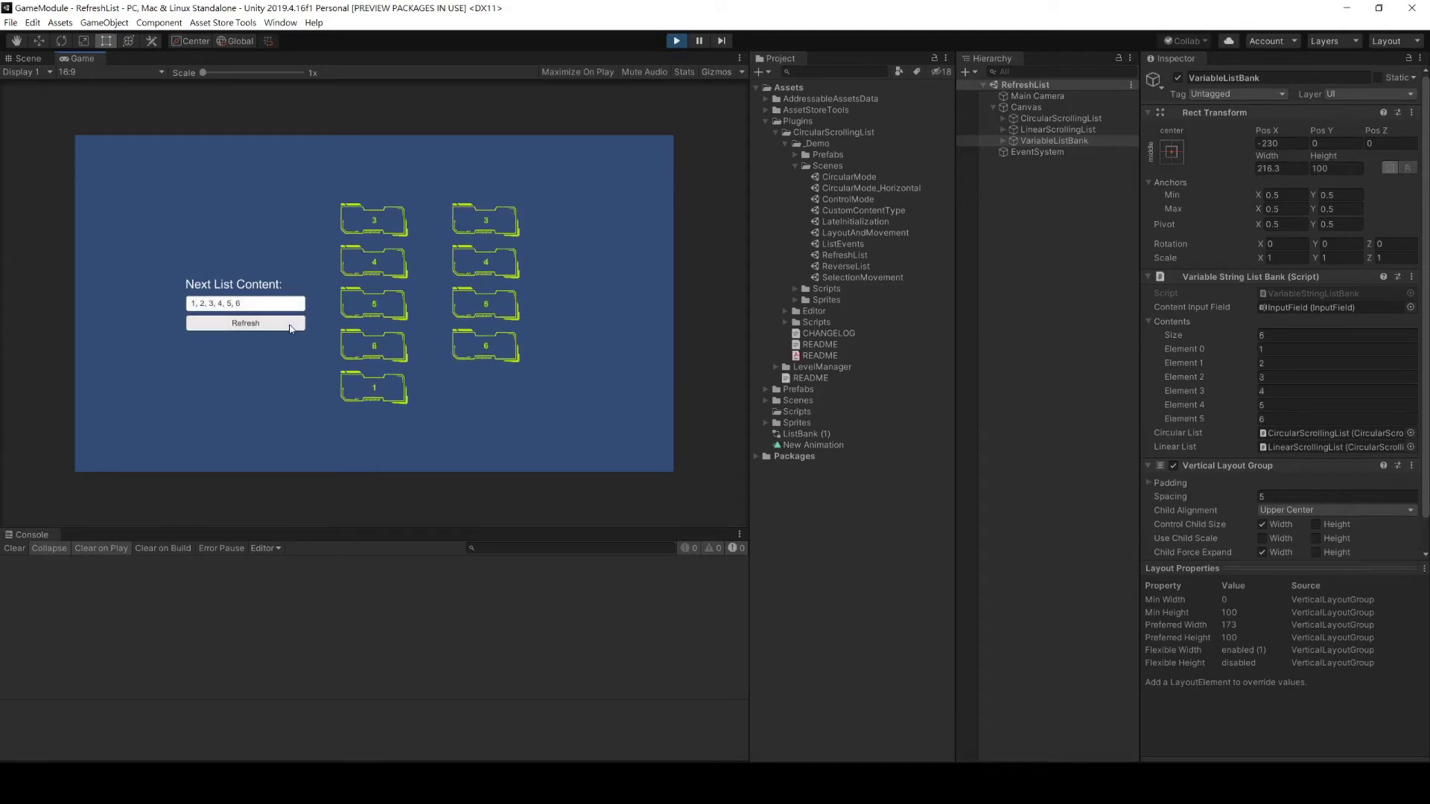
pyautogui.moveTo(394, 311); pyautogui.dragTo(392, 424)
pyautogui.moveTo(472, 249)
pyautogui.mouseDown()
pyautogui.moveTo(494, 415)
pyautogui.moveTo(497, 262)
pyautogui.mouseUp()
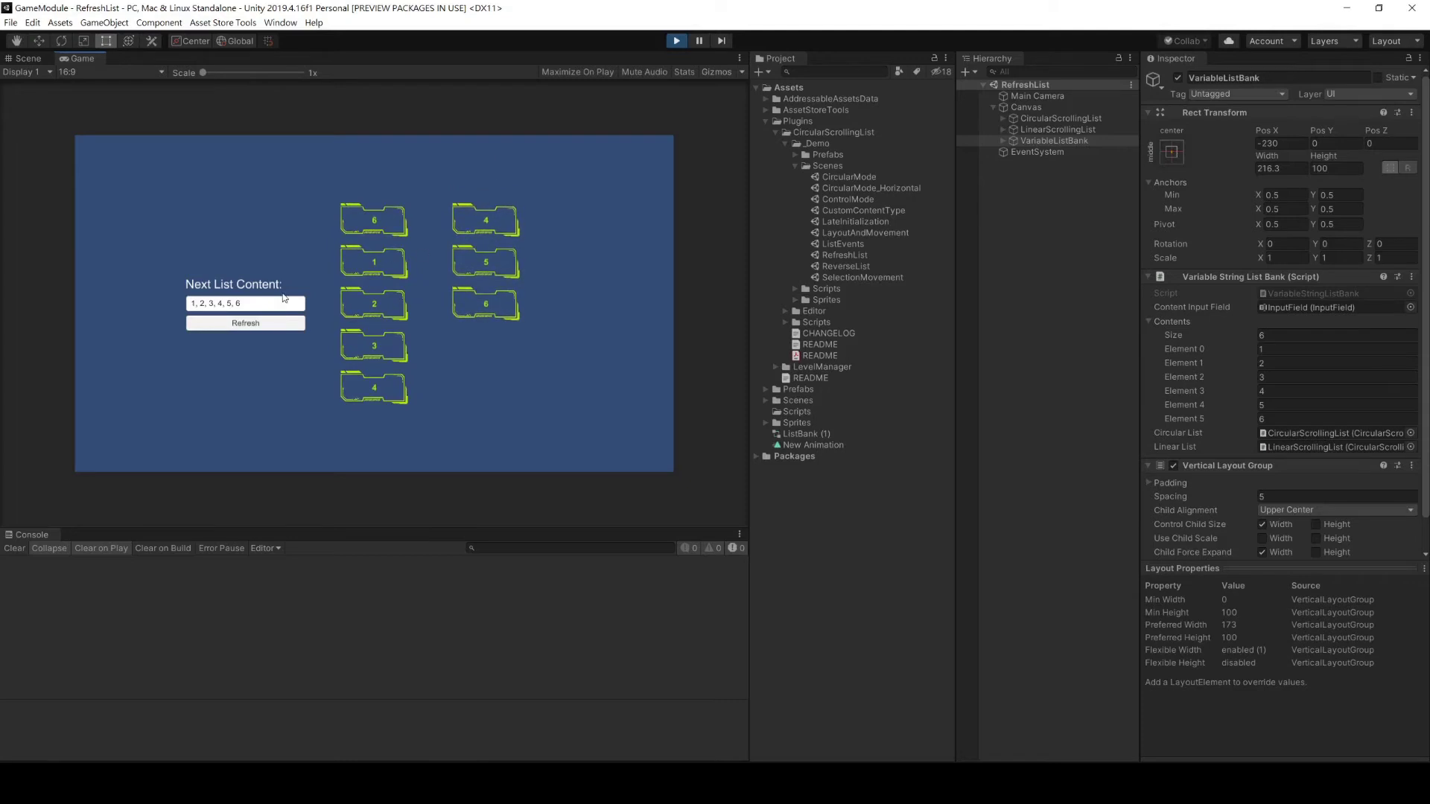
# Refresh the lists with items 1 to 4 and rotate the circular list to 3.
pyautogui.click(282, 304)
pyautogui.write('1')
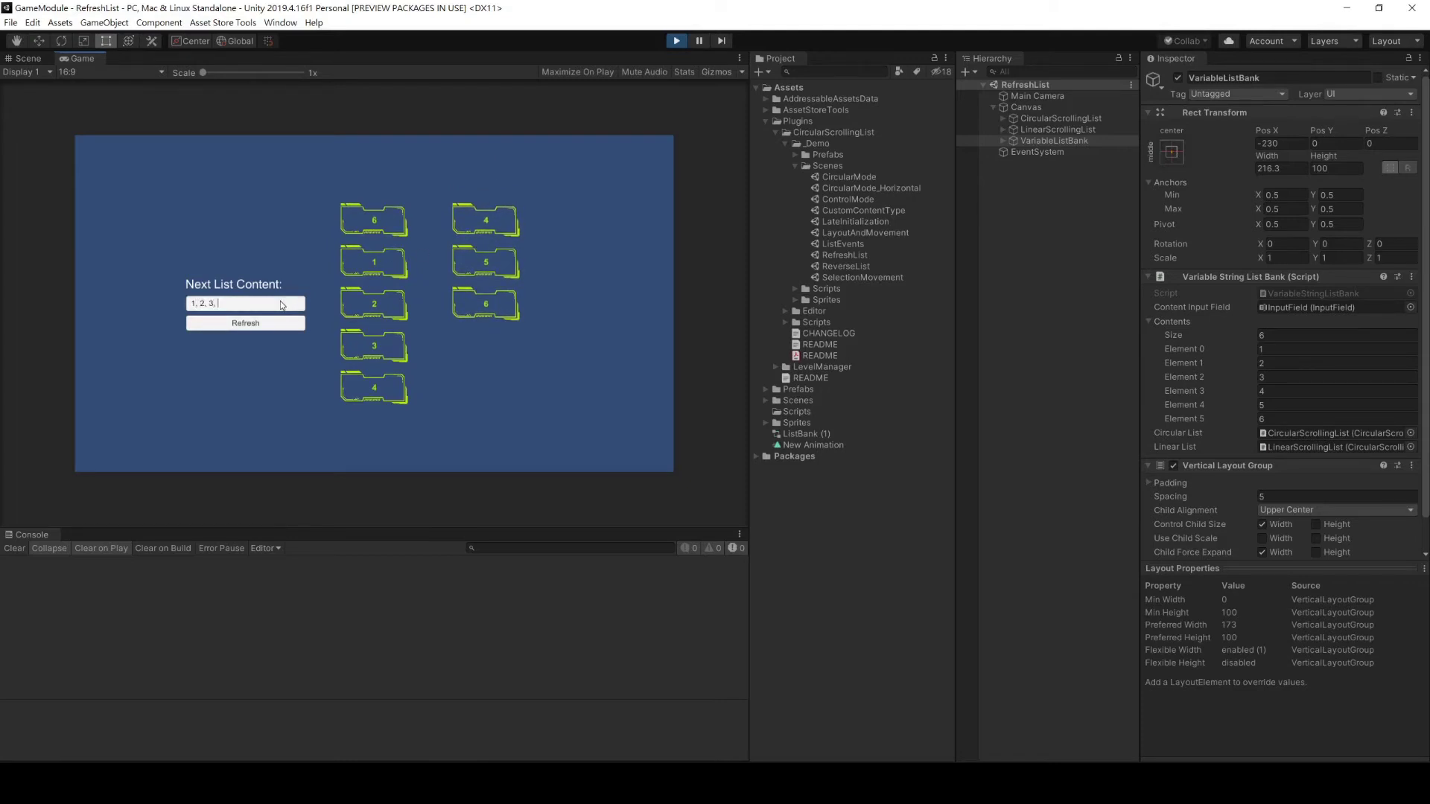
pyautogui.click(287, 330)
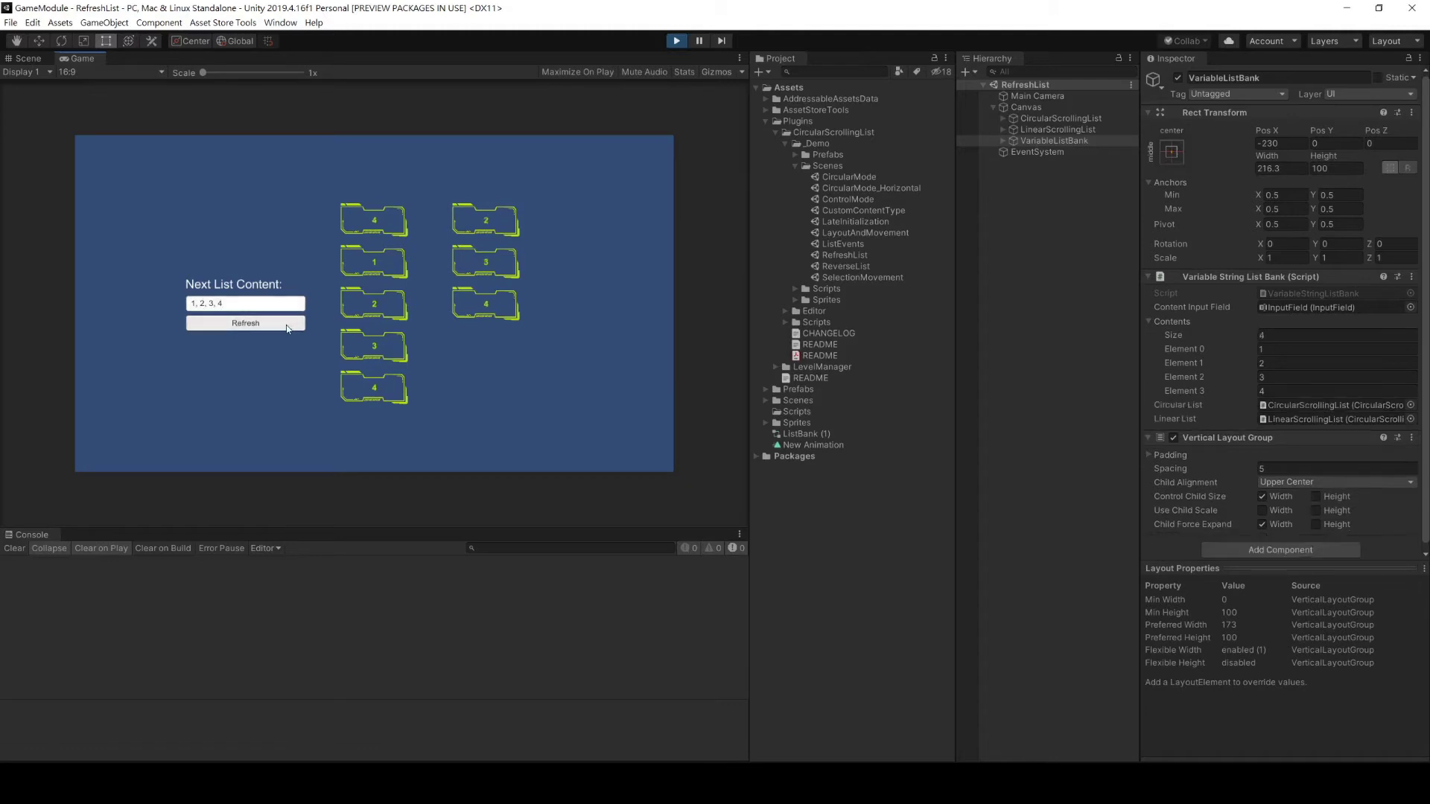
pyautogui.moveTo(472, 290); pyautogui.dragTo(496, 150)
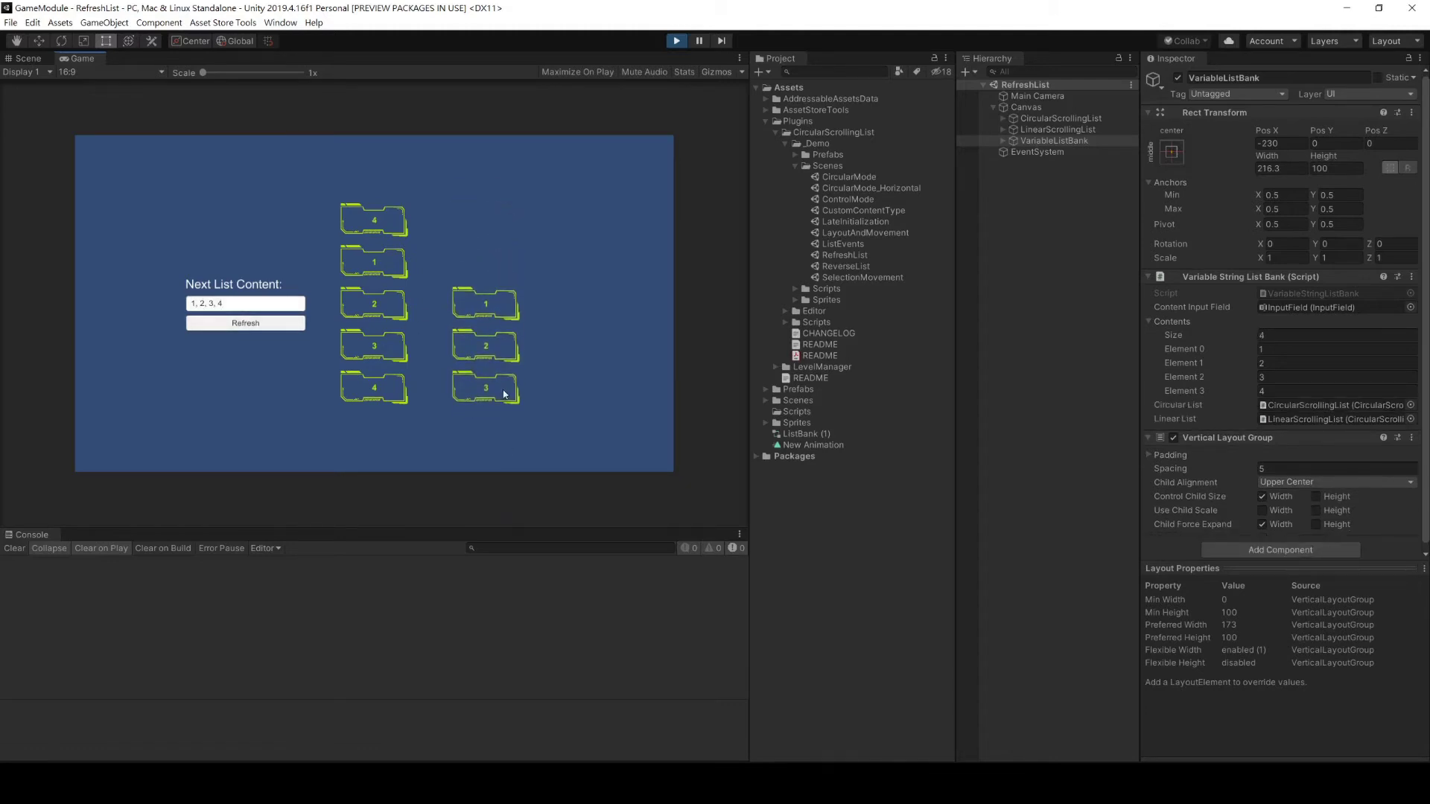
pyautogui.moveTo(387, 214); pyautogui.dragTo(389, 437)
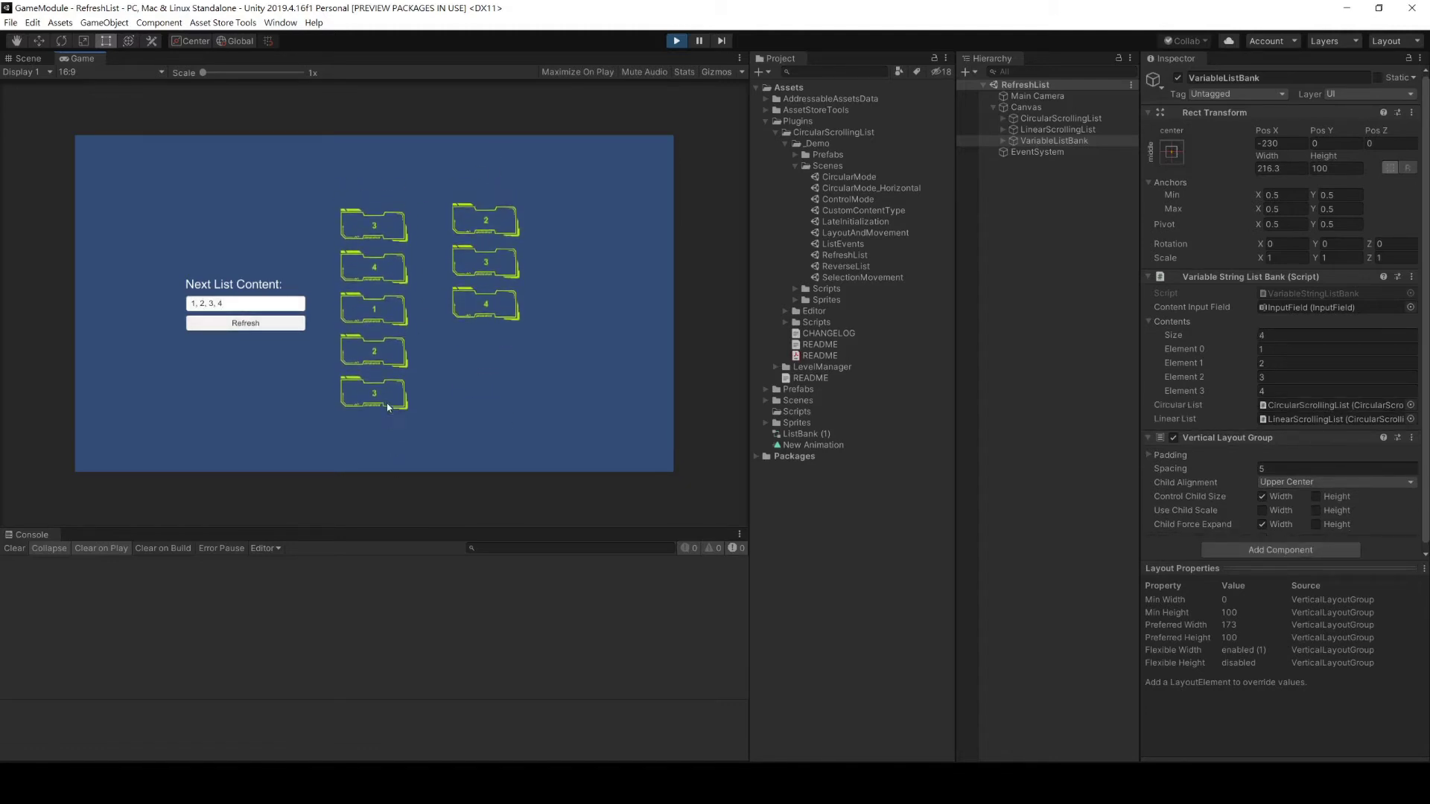
# Refresh with empty content, then with 2, 4, 6, 8, 10, 12, centring the circular list on 6.
pyautogui.click(275, 308)
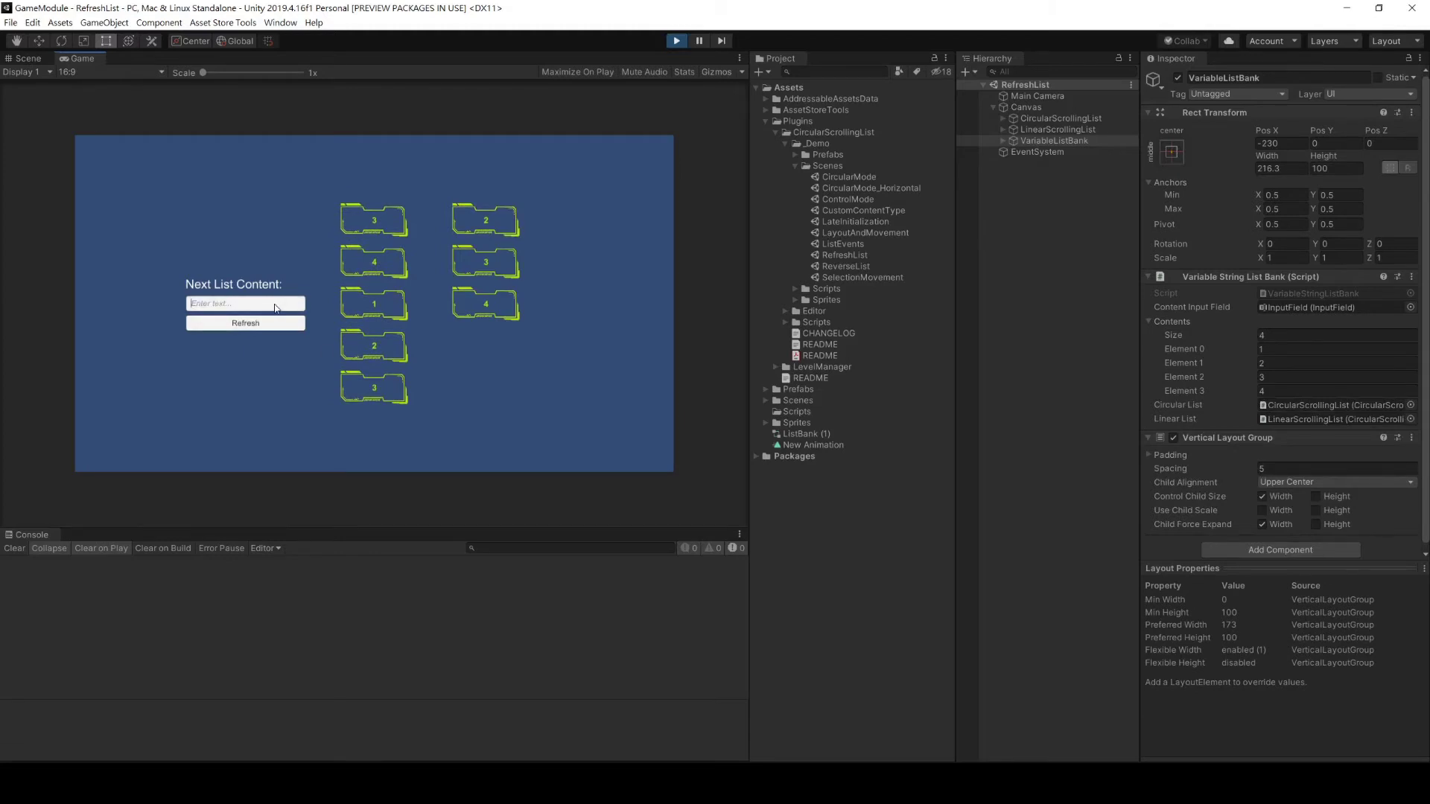
pyautogui.click(274, 333)
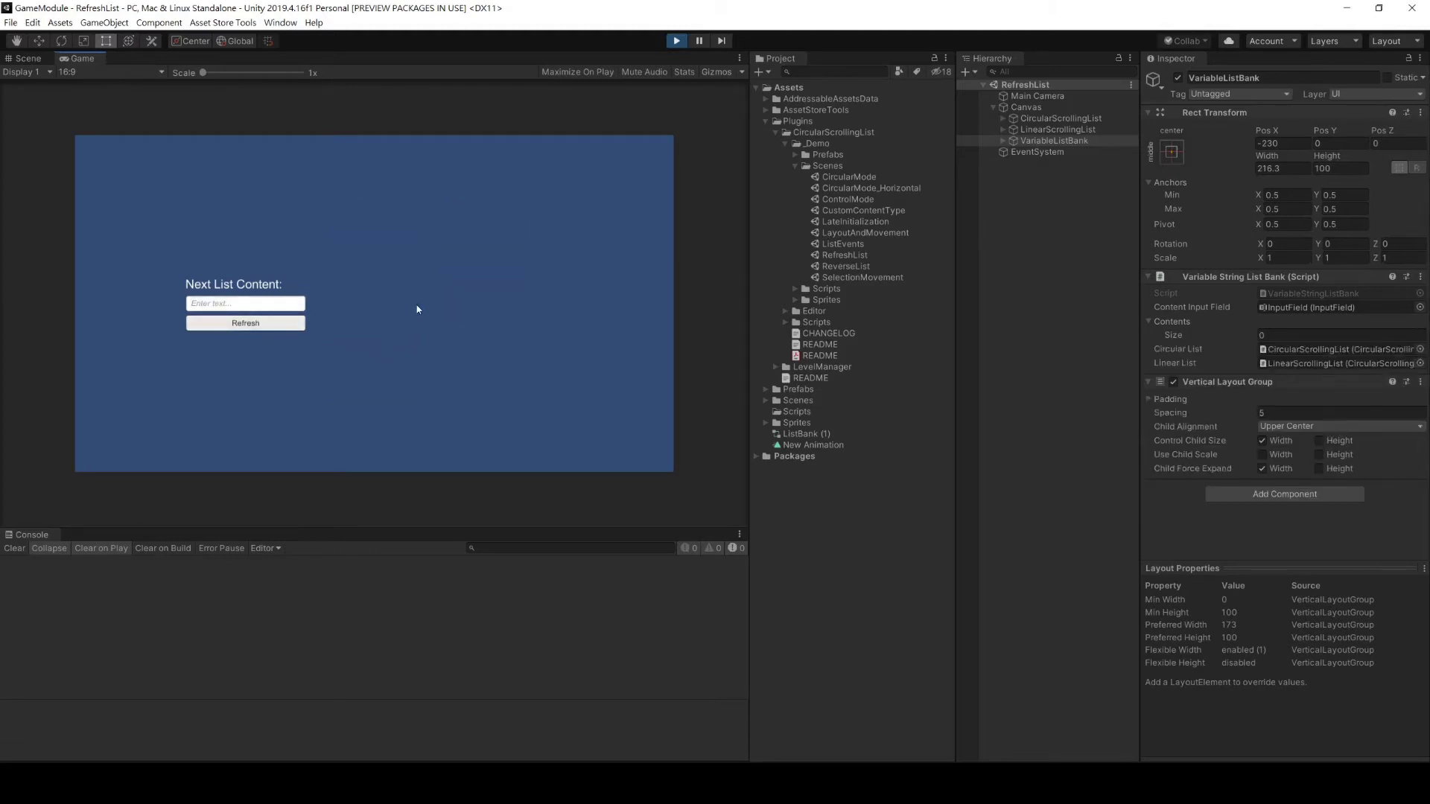
pyautogui.click(253, 305)
pyautogui.write('2, 4, 6, 8, 10, 12')
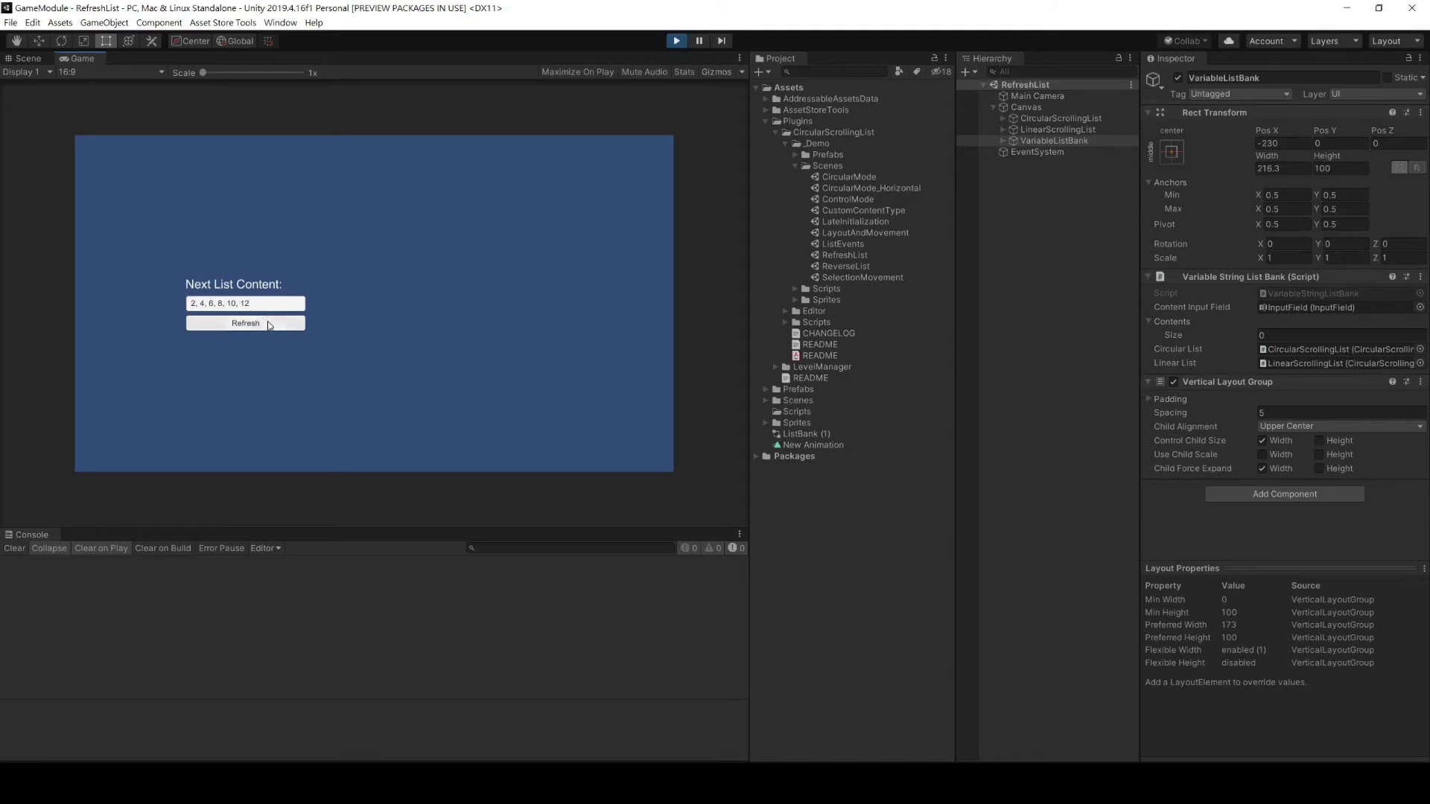
pyautogui.click(269, 325)
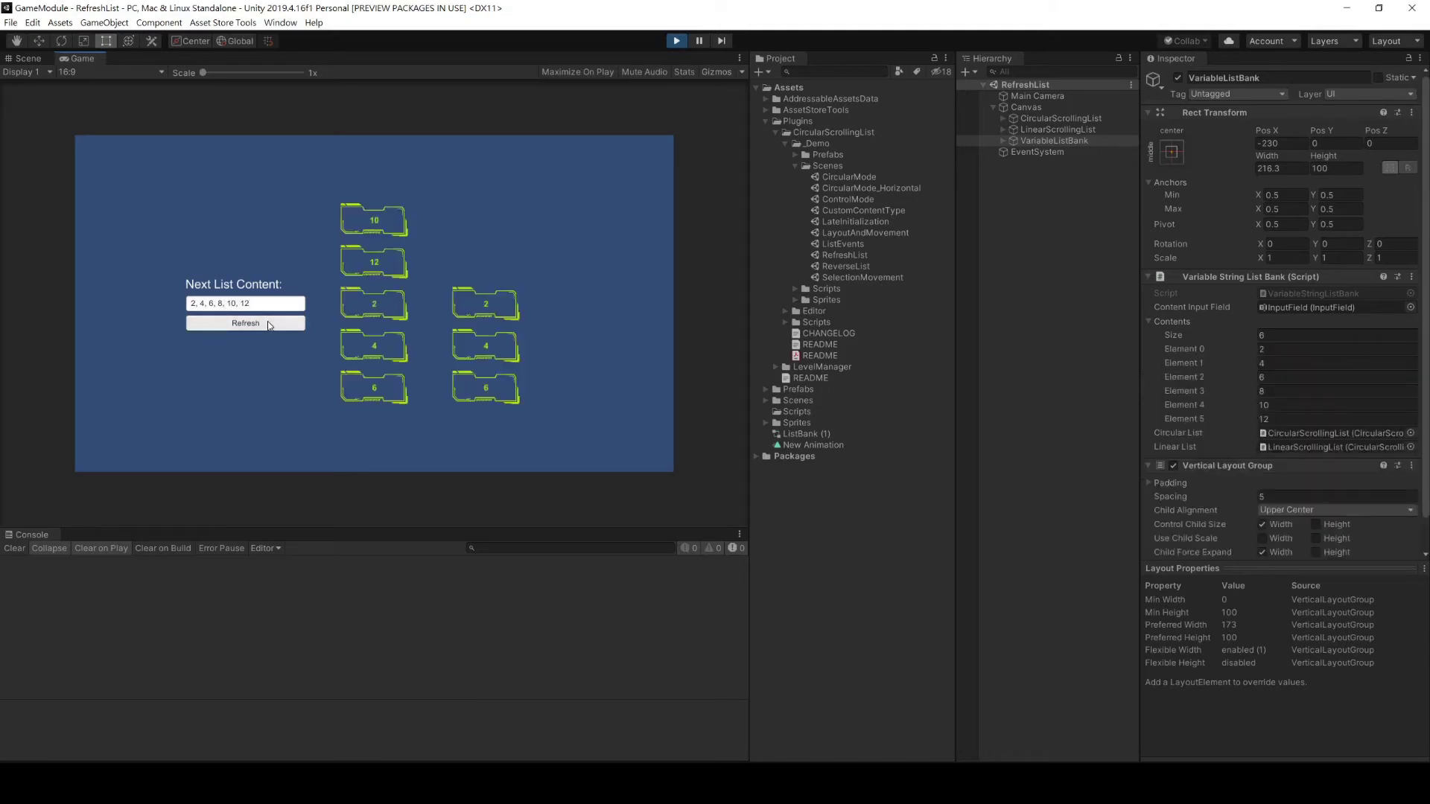
pyautogui.moveTo(488, 308); pyautogui.dragTo(442, 231)
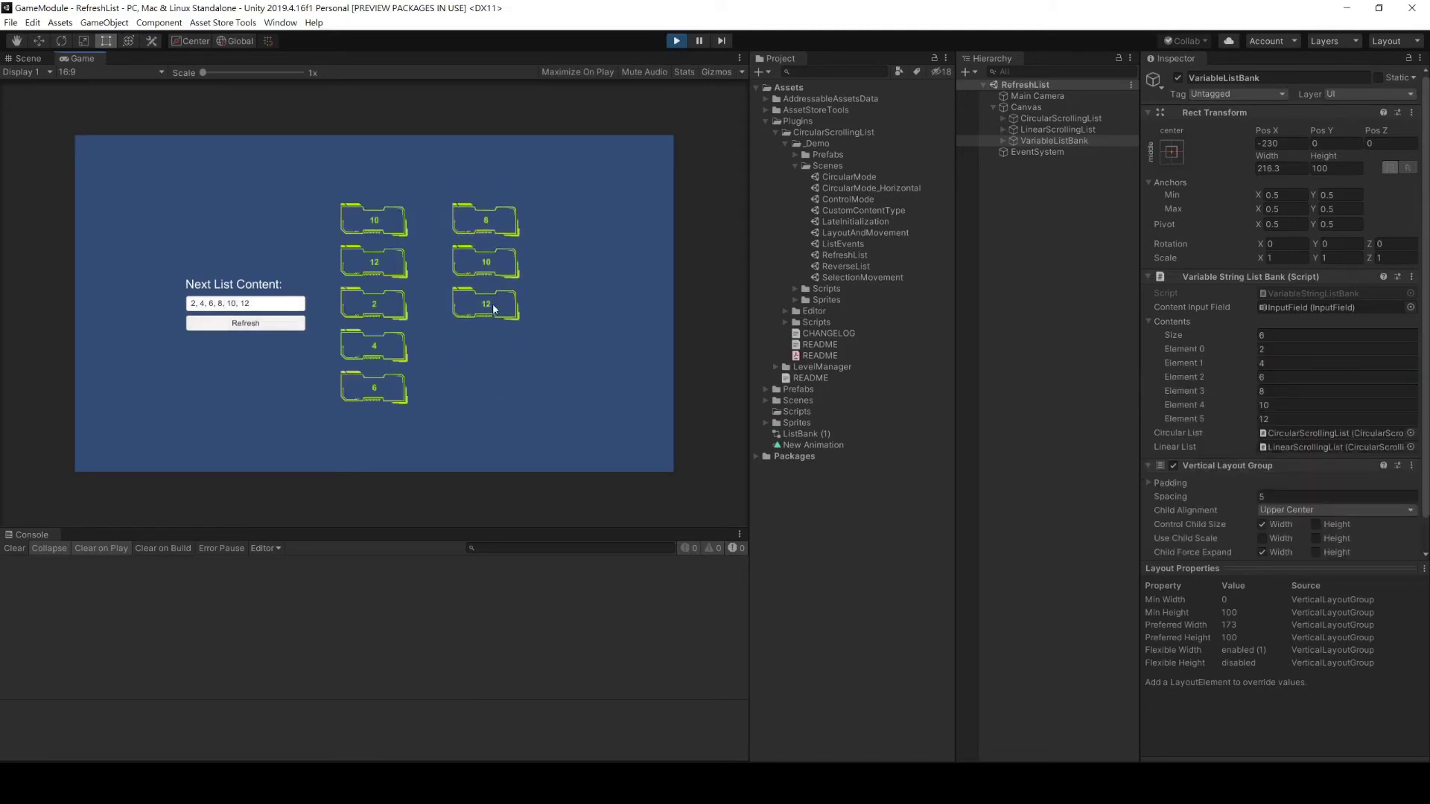
pyautogui.moveTo(383, 283); pyautogui.dragTo(388, 415)
# Open ListEvents and show CircularList's List Events in the Inspector.
pyautogui.doubleClick(902, 244)
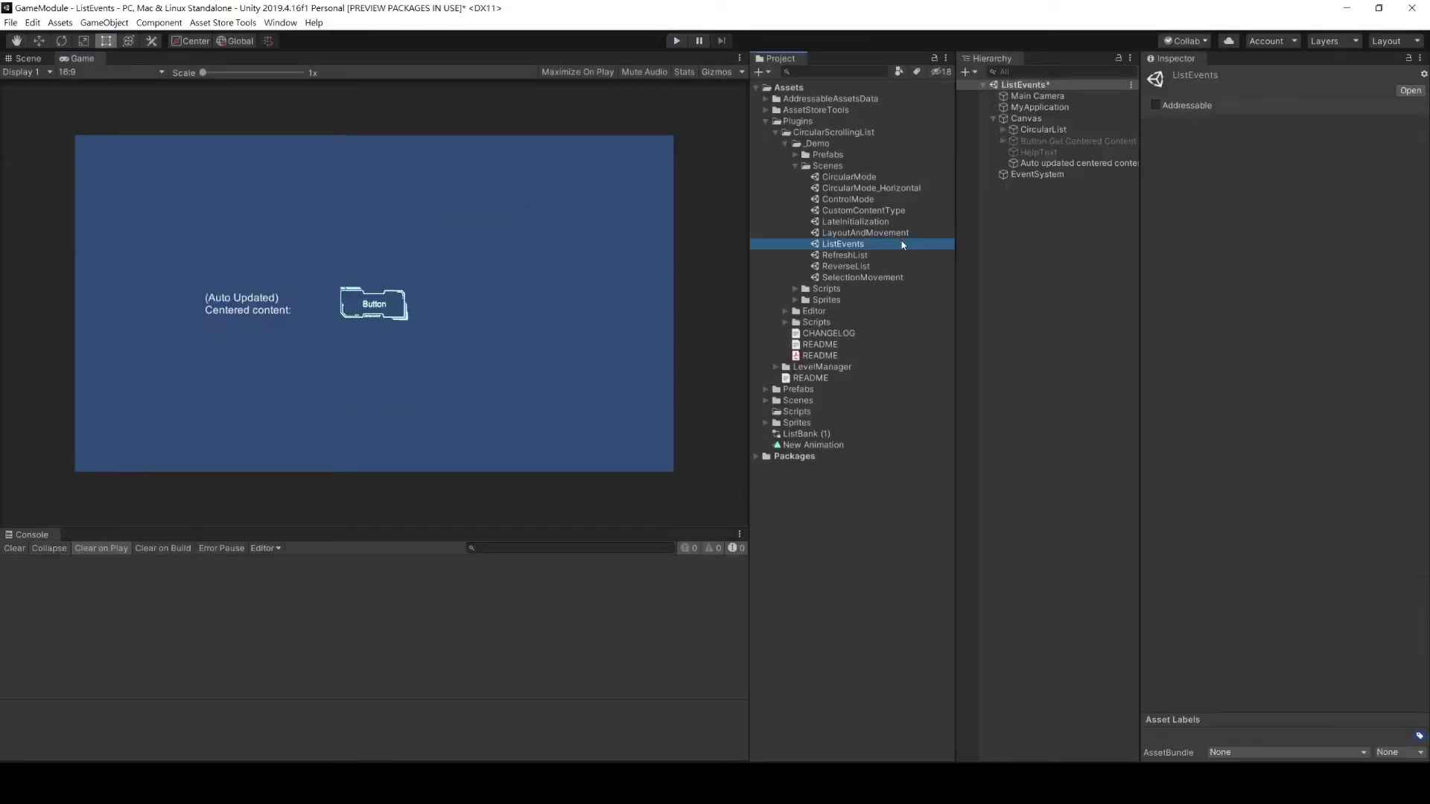
pyautogui.click(1048, 132)
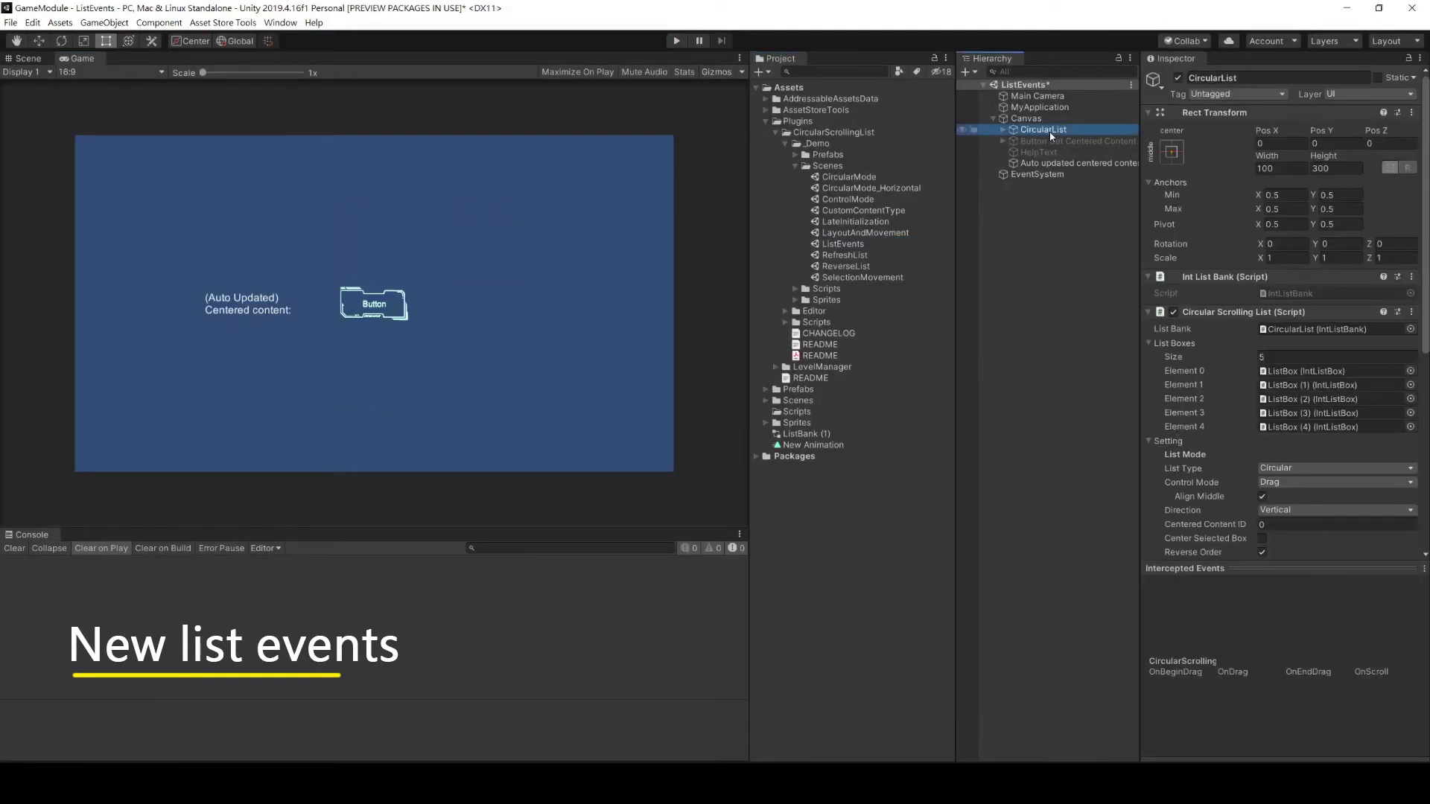
pyautogui.scroll(-5, 1193, 321)
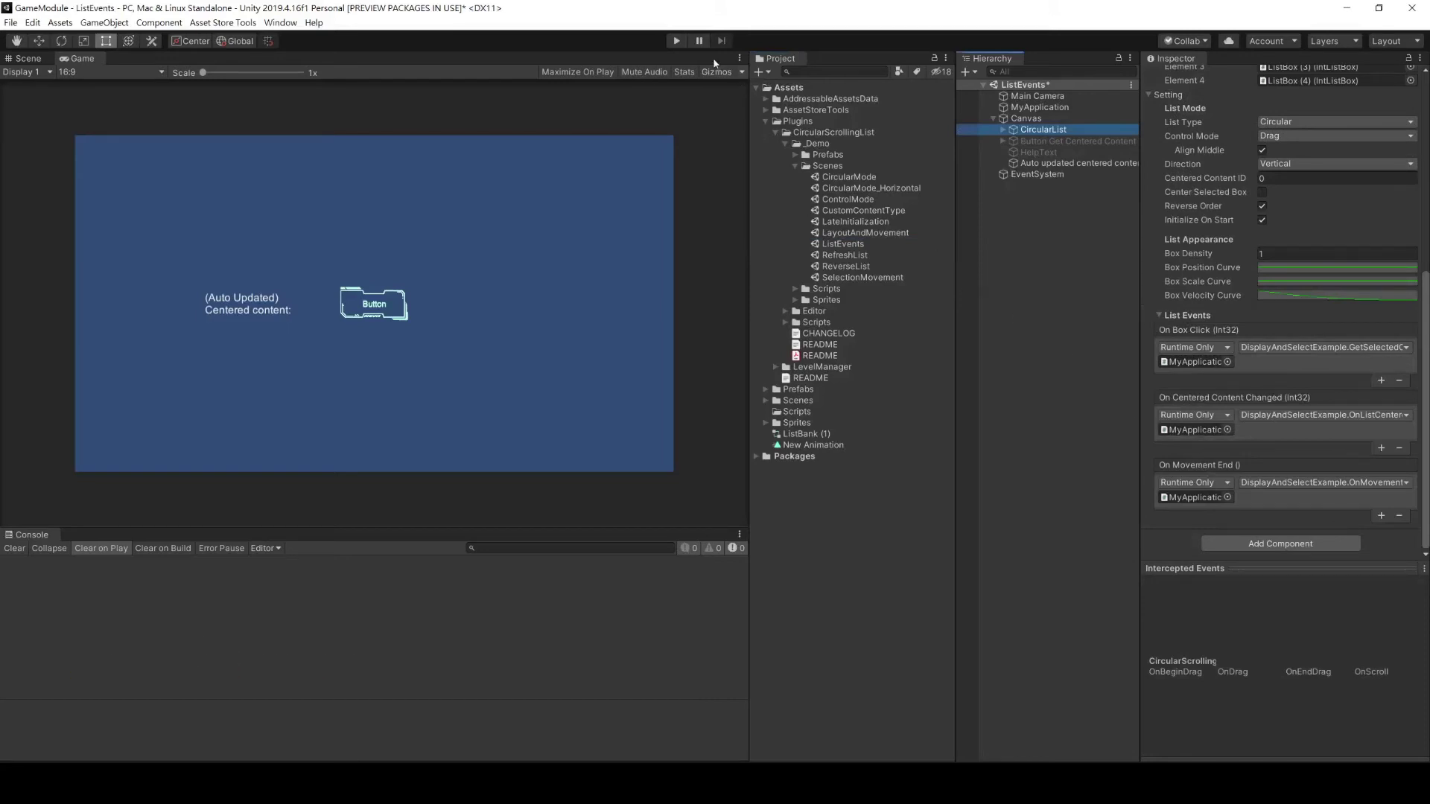
# Play the scene and spin the circular list several times, ending centred on 6.
pyautogui.click(677, 43)
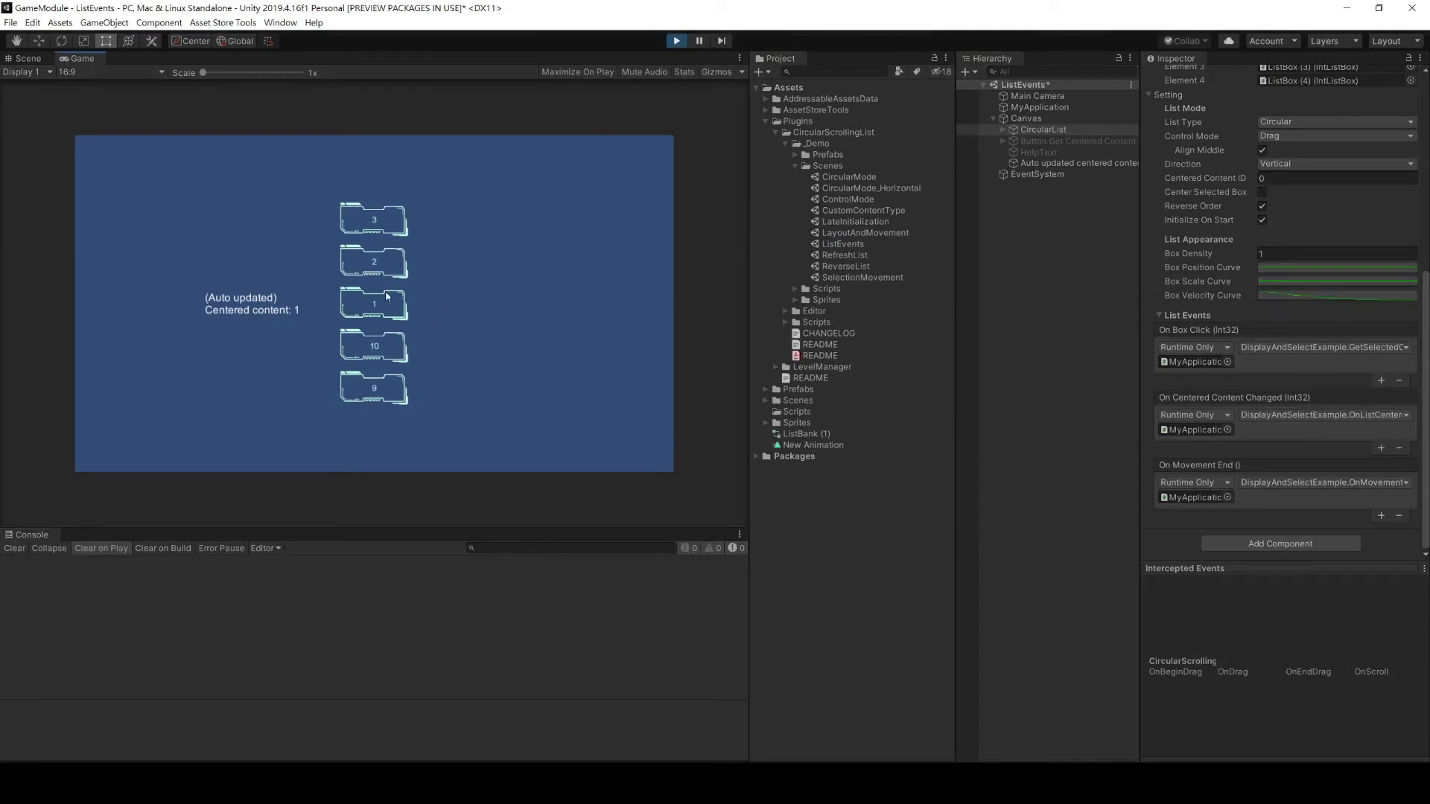
pyautogui.moveTo(387, 296); pyautogui.dragTo(402, 511)
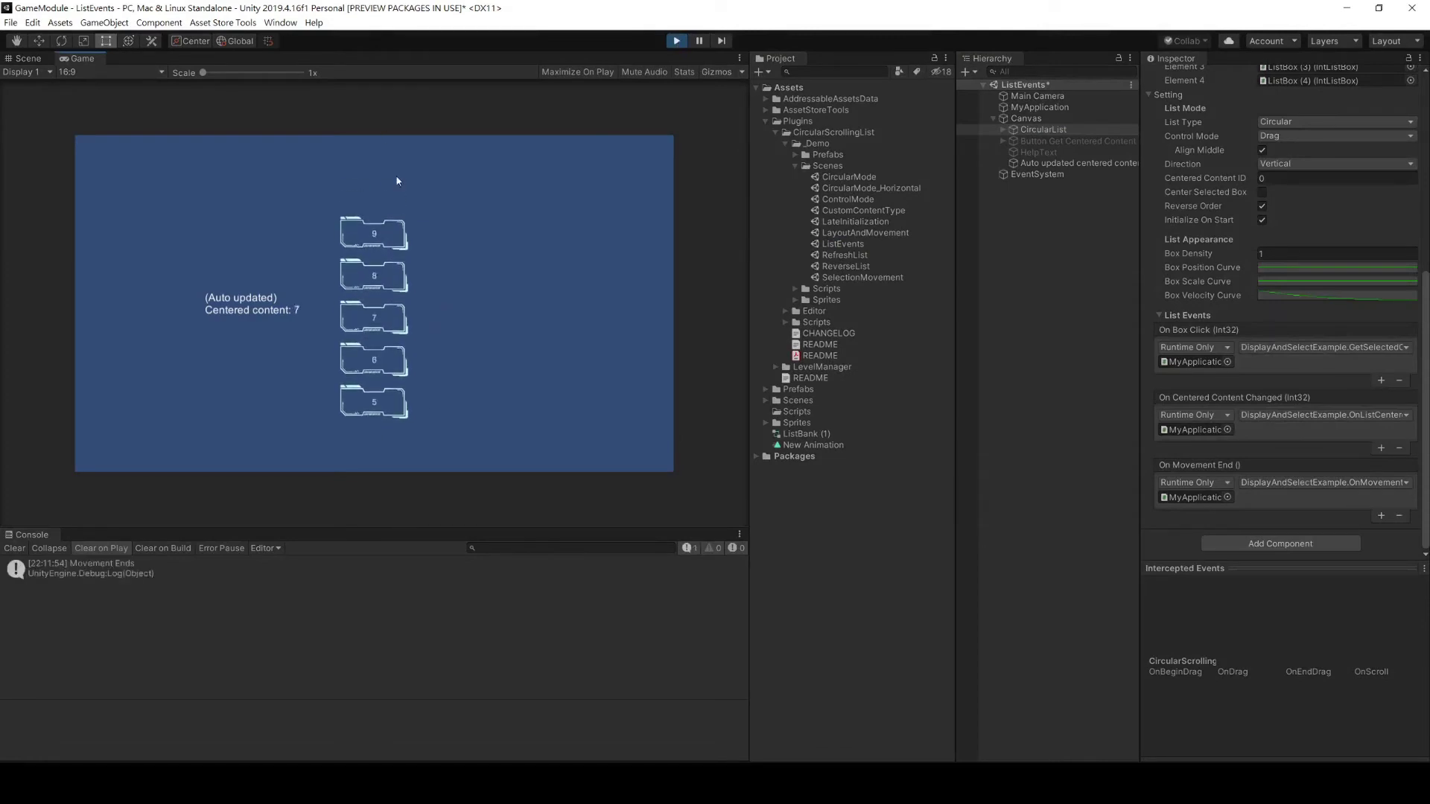
pyautogui.moveTo(396, 93); pyautogui.dragTo(401, 482)
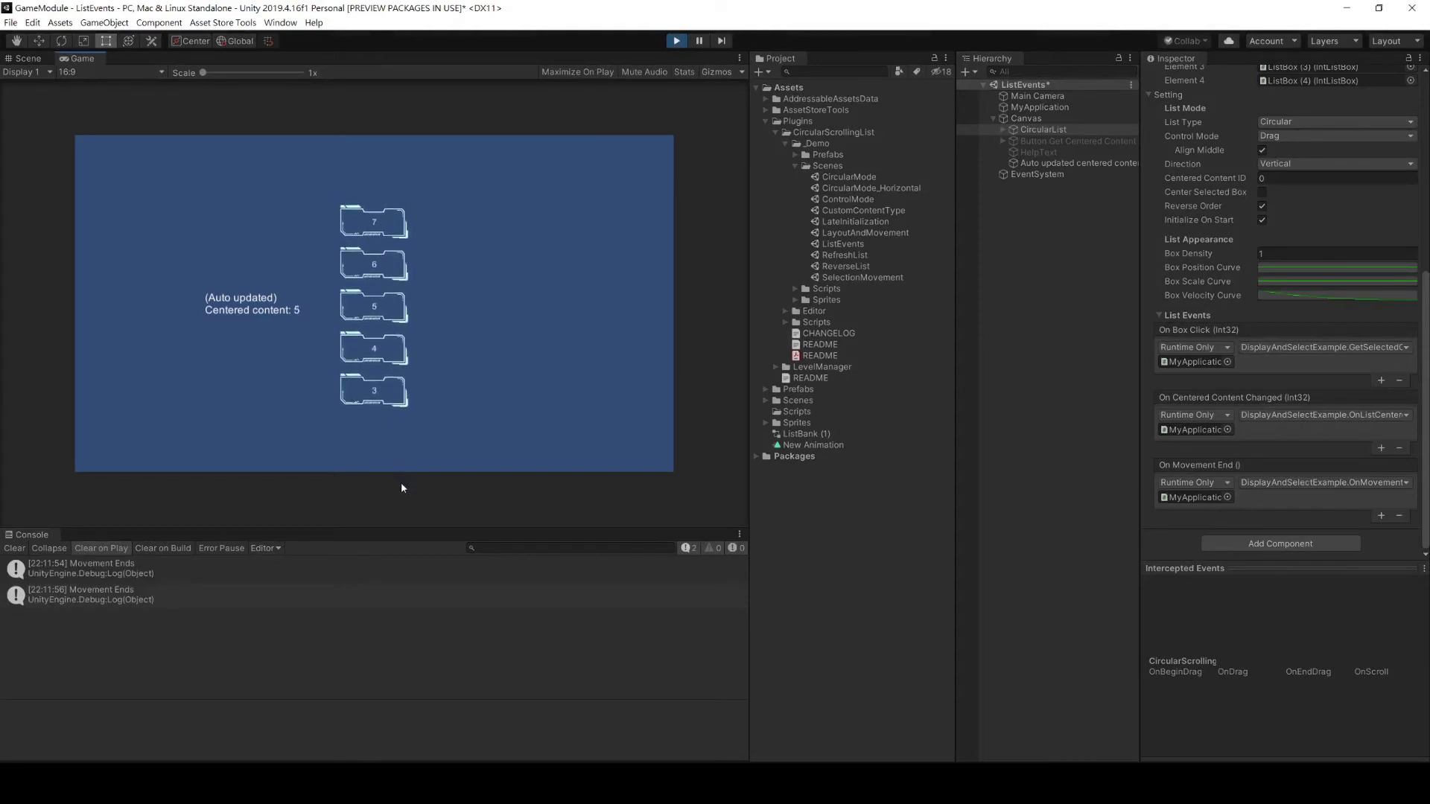
pyautogui.moveTo(382, 100); pyautogui.dragTo(385, 365)
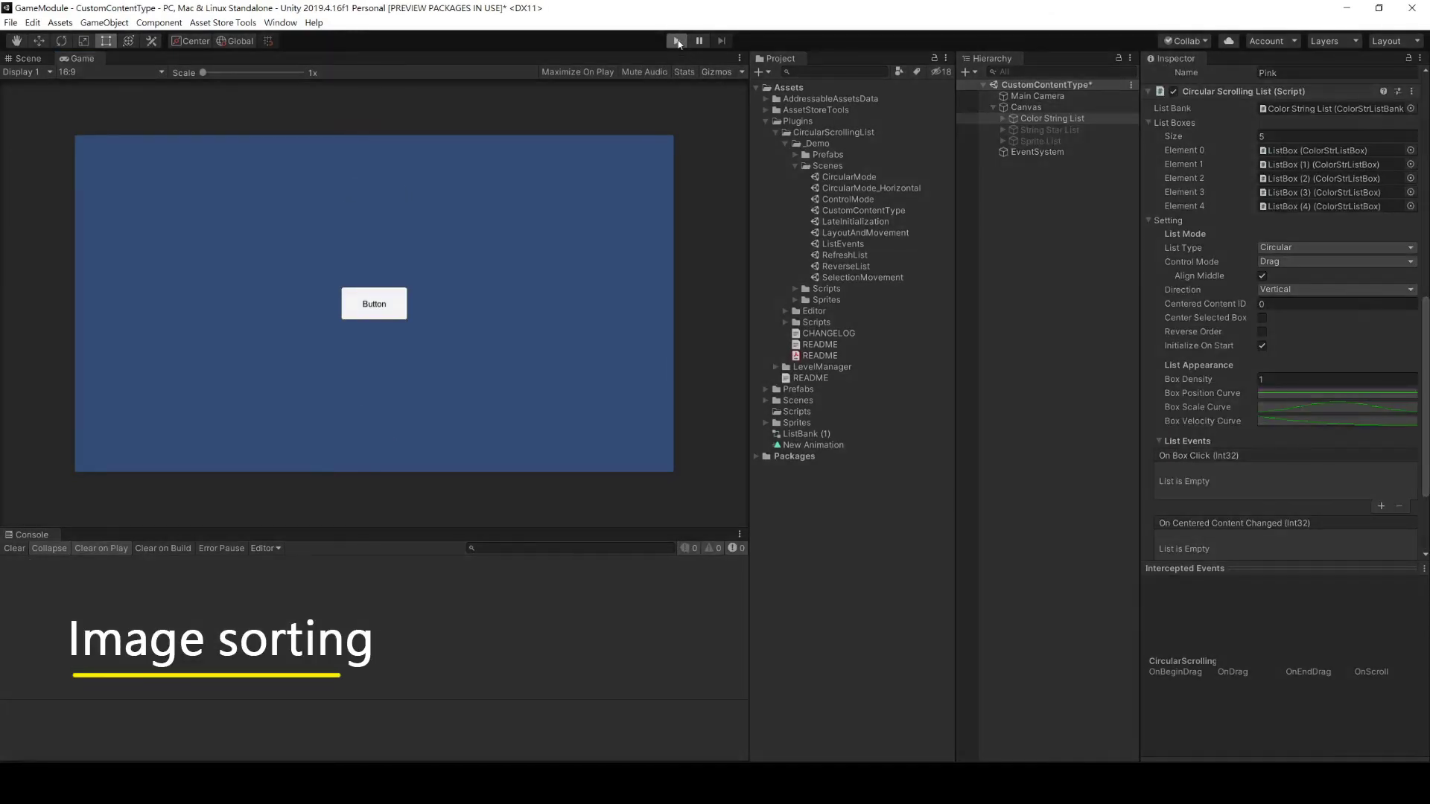
# Play CustomContentType and spin the coloured-box list down, then back up.
pyautogui.click(677, 42)
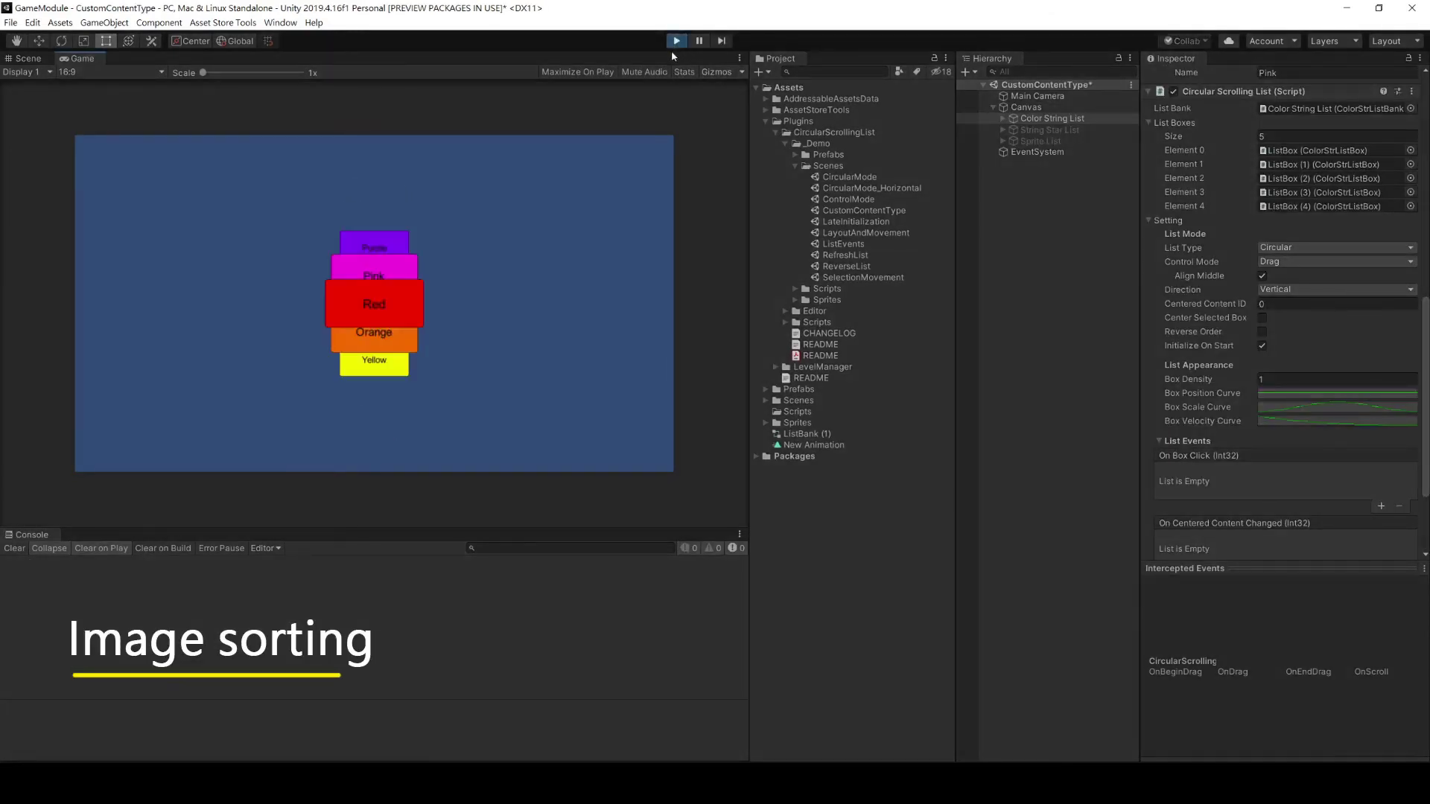
pyautogui.moveTo(405, 247); pyautogui.dragTo(410, 483)
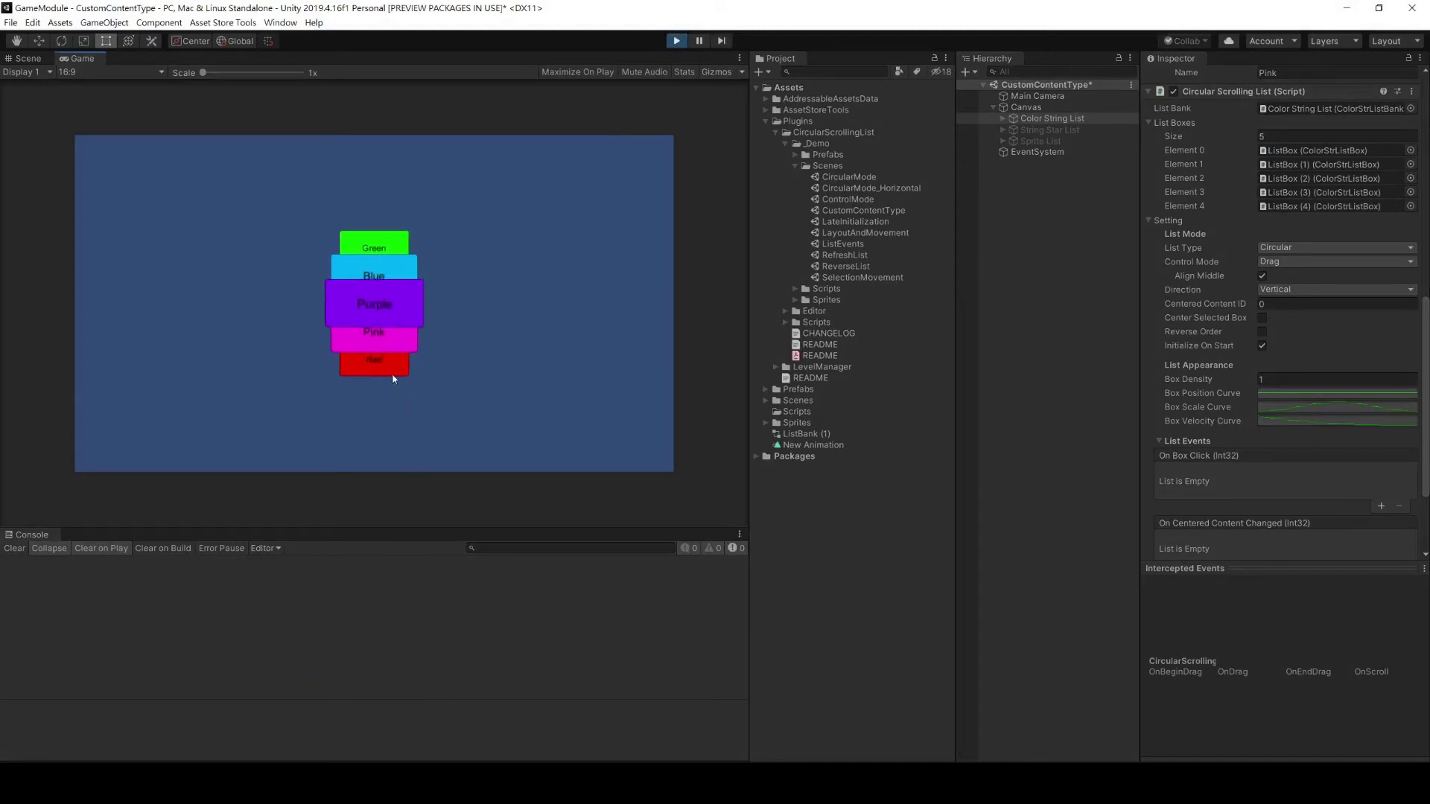
pyautogui.moveTo(393, 379); pyautogui.dragTo(449, 83)
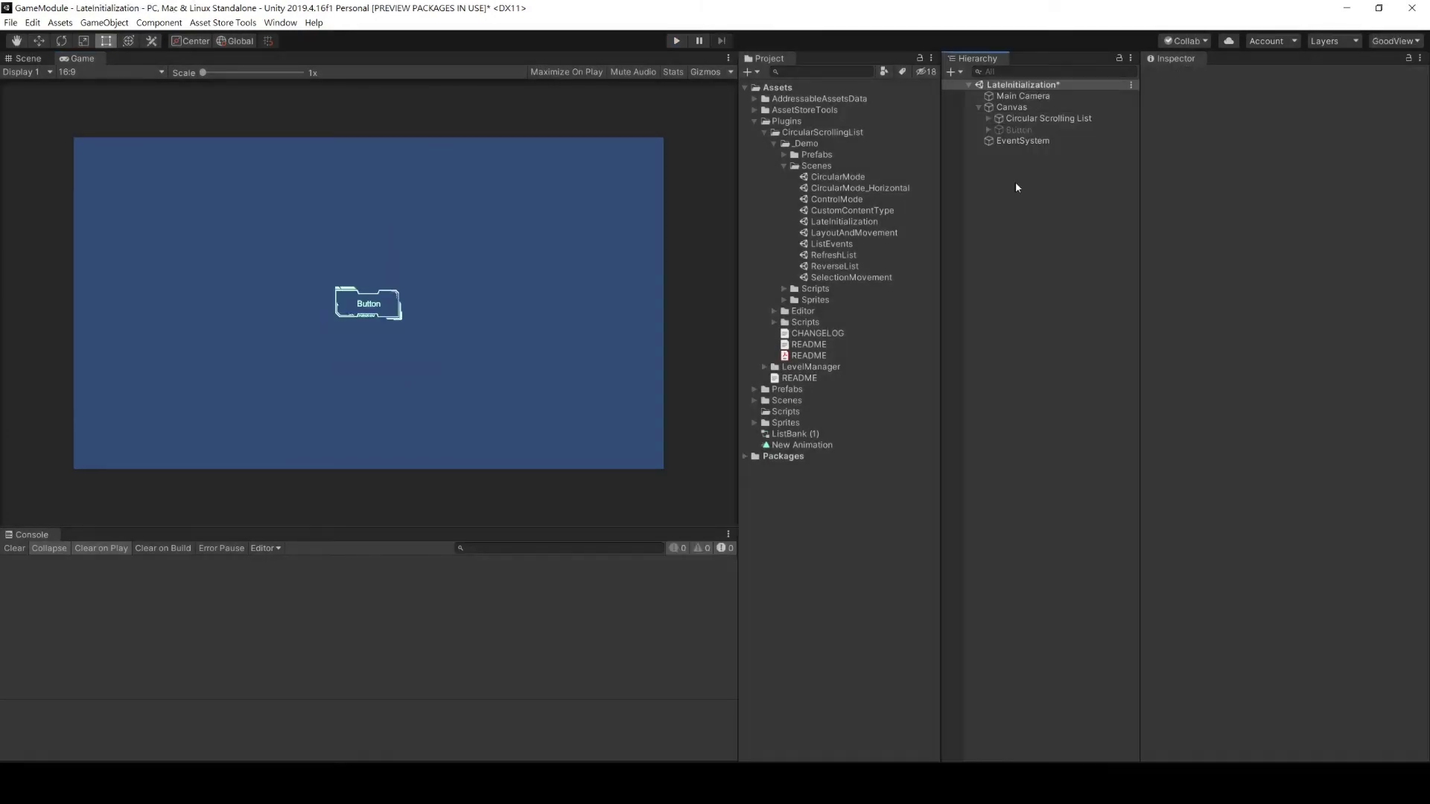
# Run Assign References of Bank and Boxes from the Circular Scrolling List component menu.
pyautogui.click(1002, 118)
pyautogui.click(988, 118)
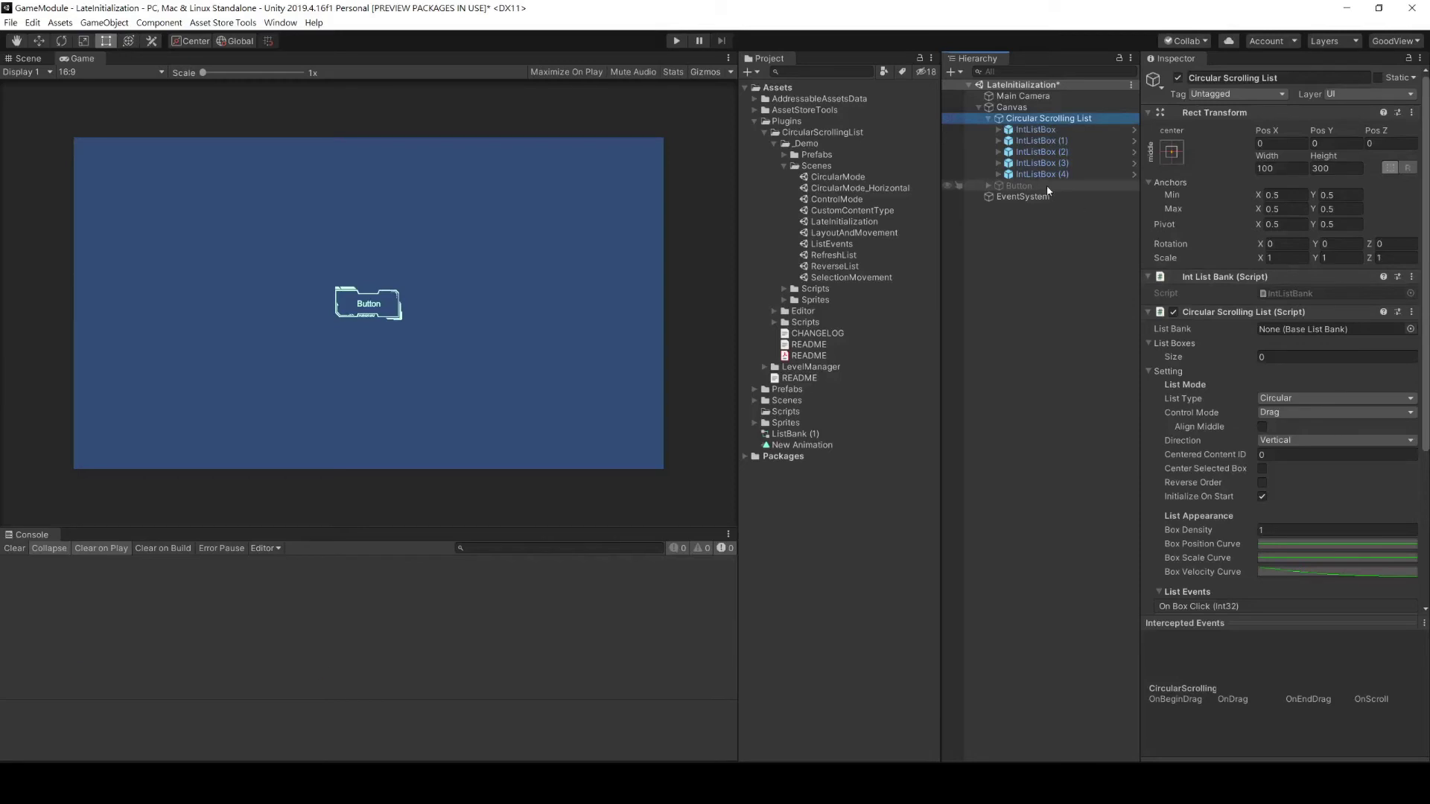
pyautogui.click(1411, 312)
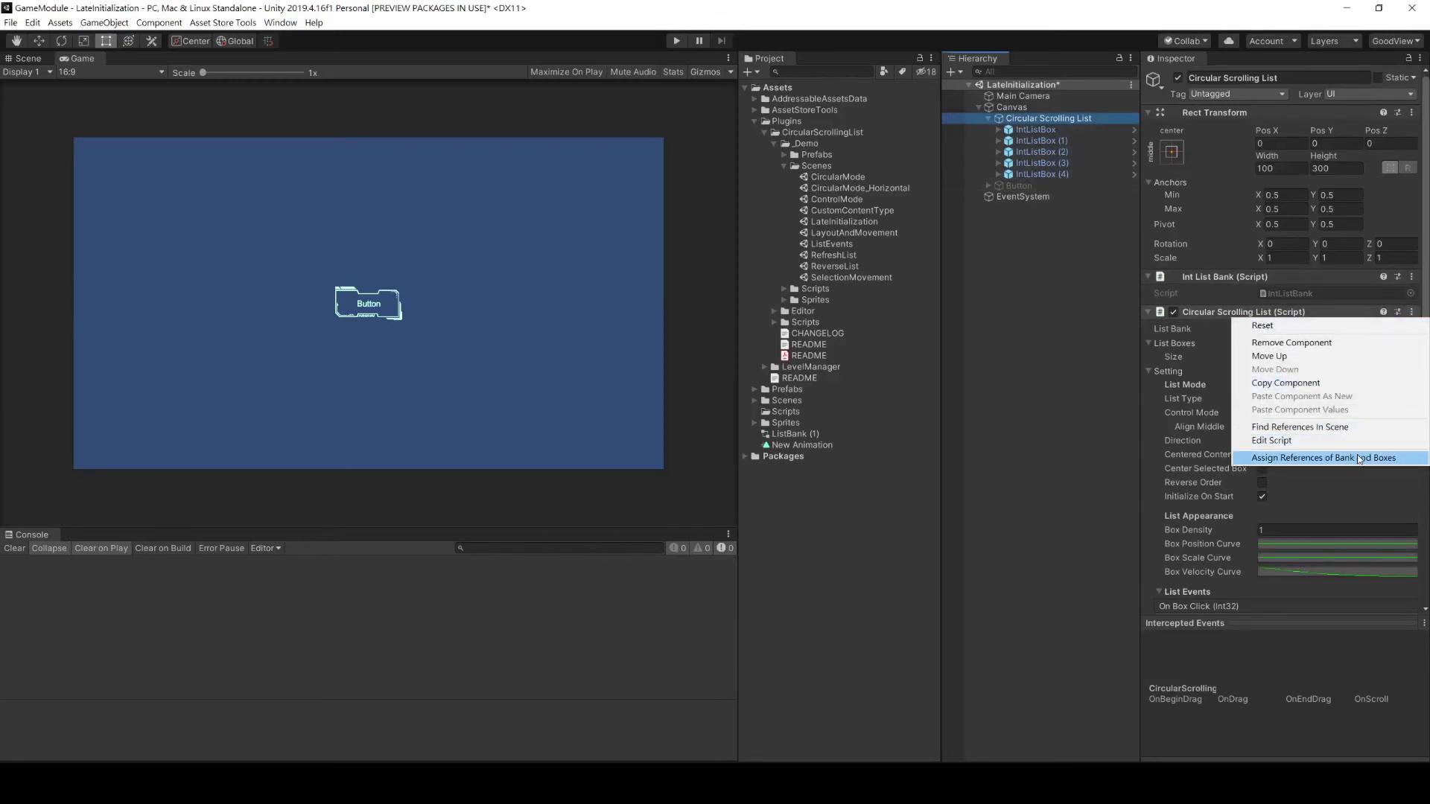
pyautogui.click(1358, 458)
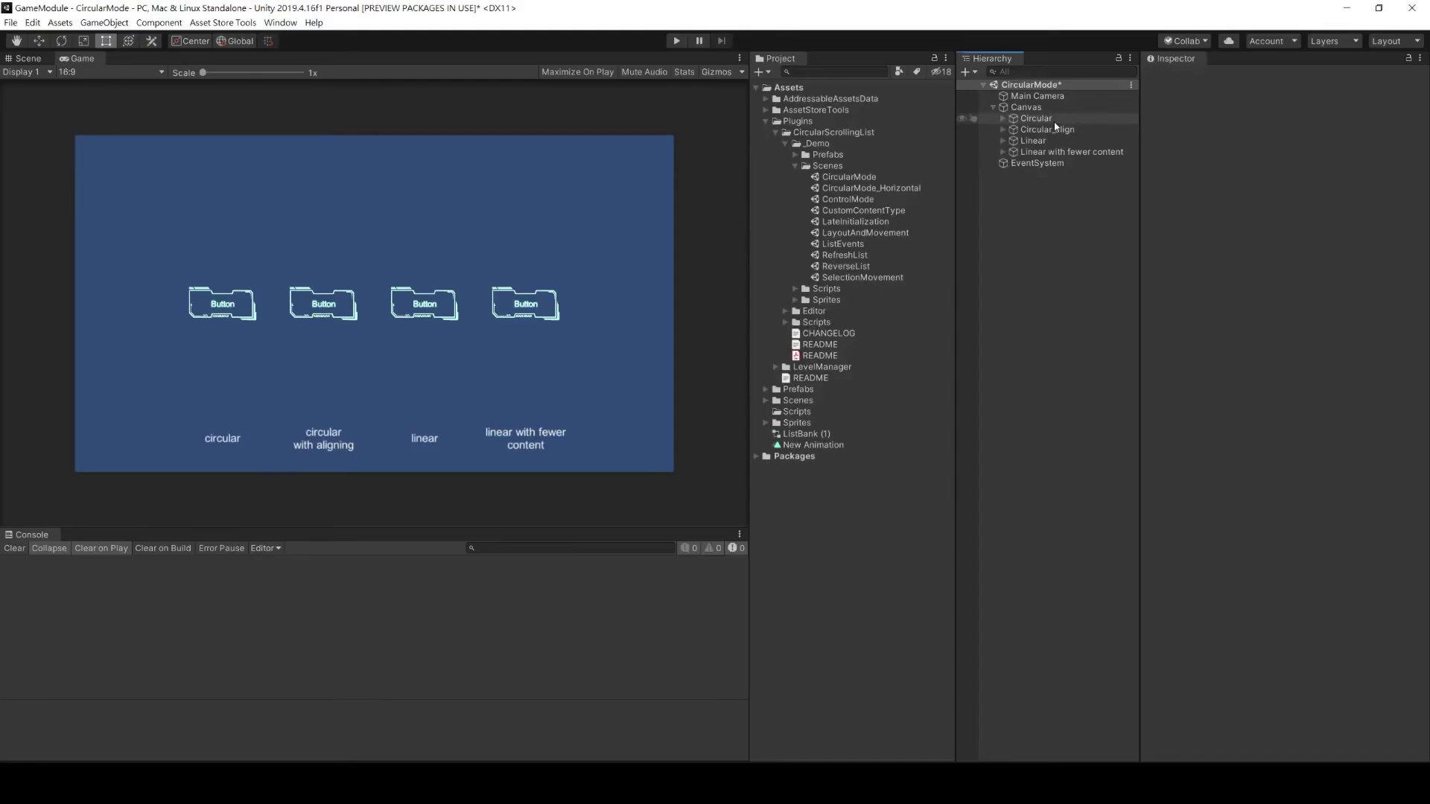
pyautogui.click(1054, 120)
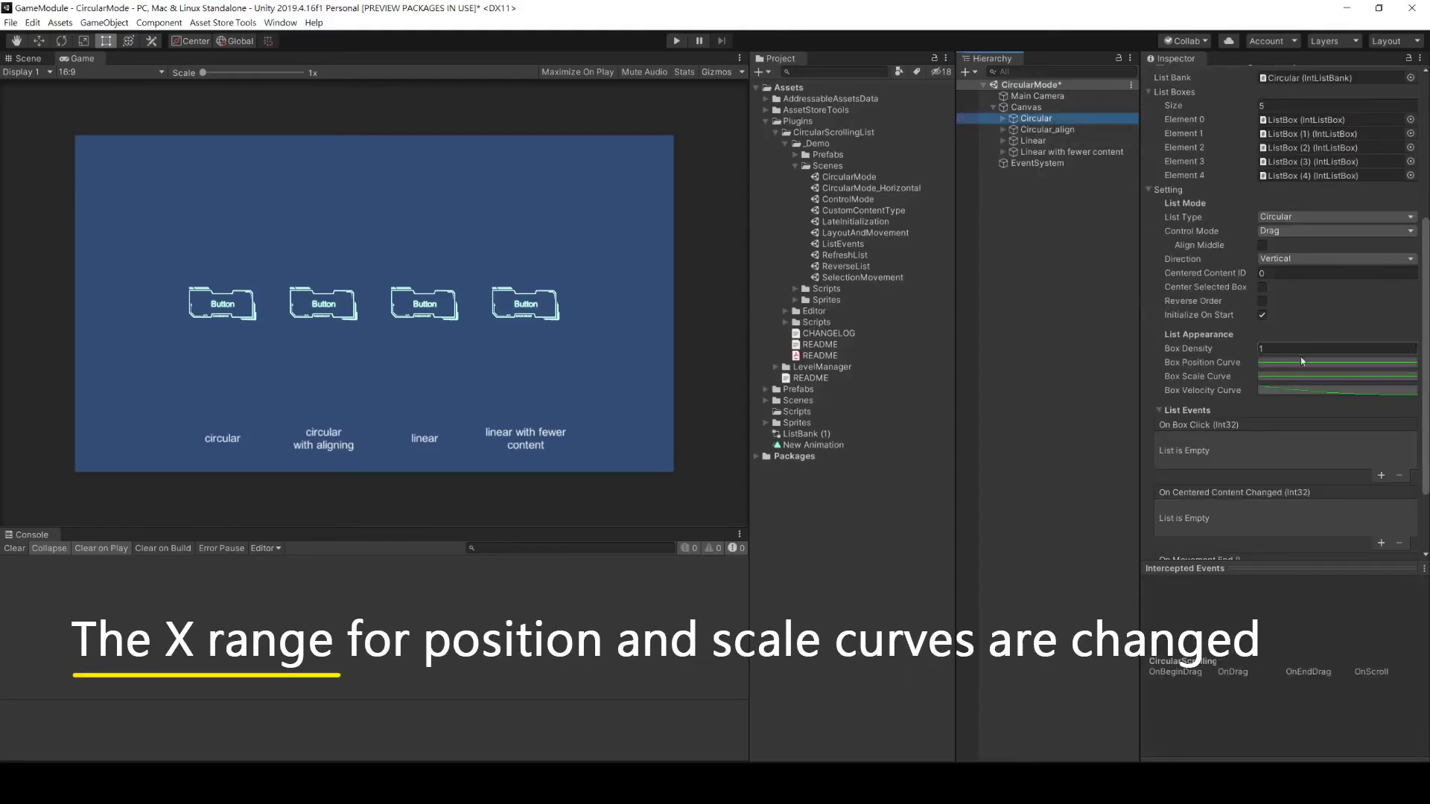
pyautogui.click(1305, 365)
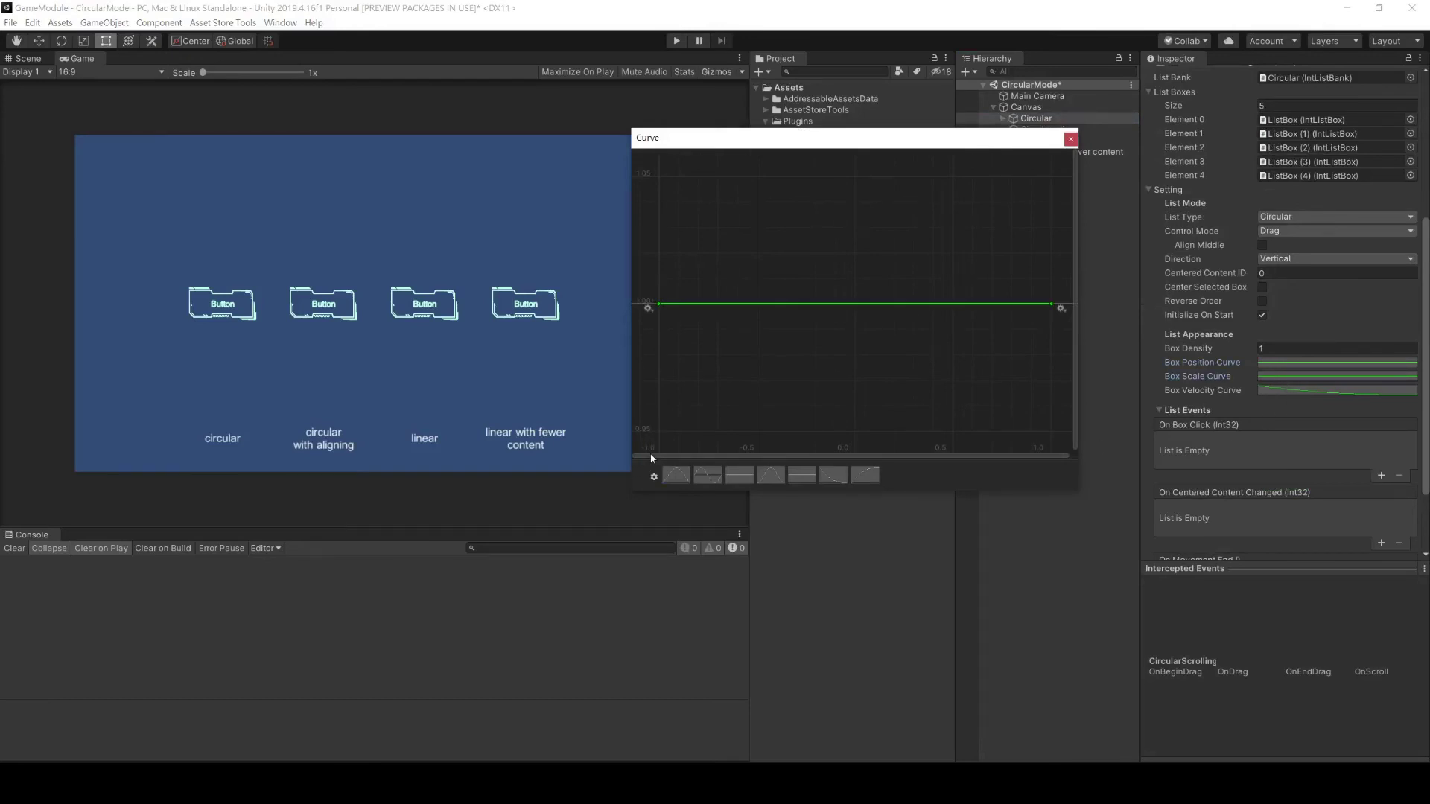
pyautogui.click(1071, 139)
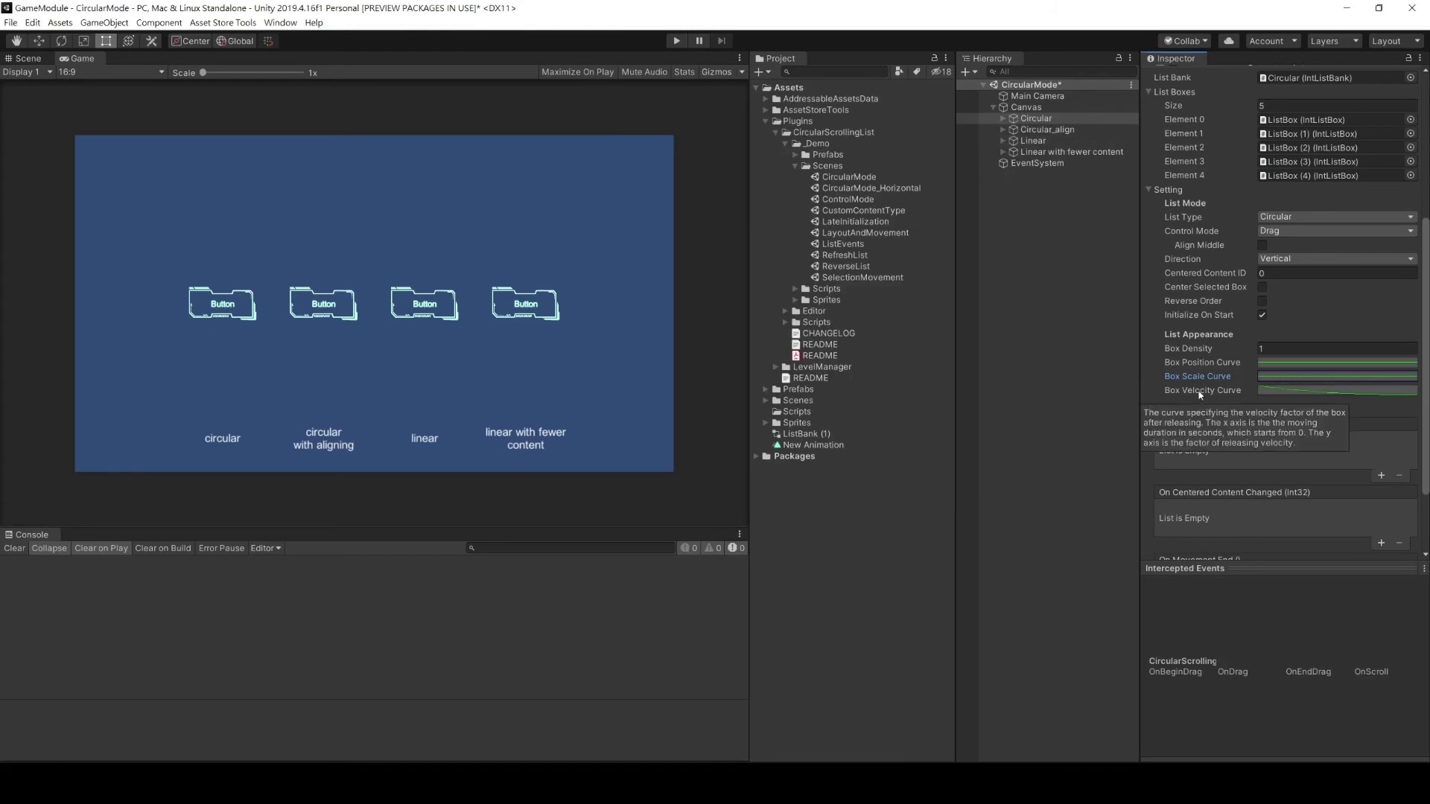
pyautogui.click(1284, 392)
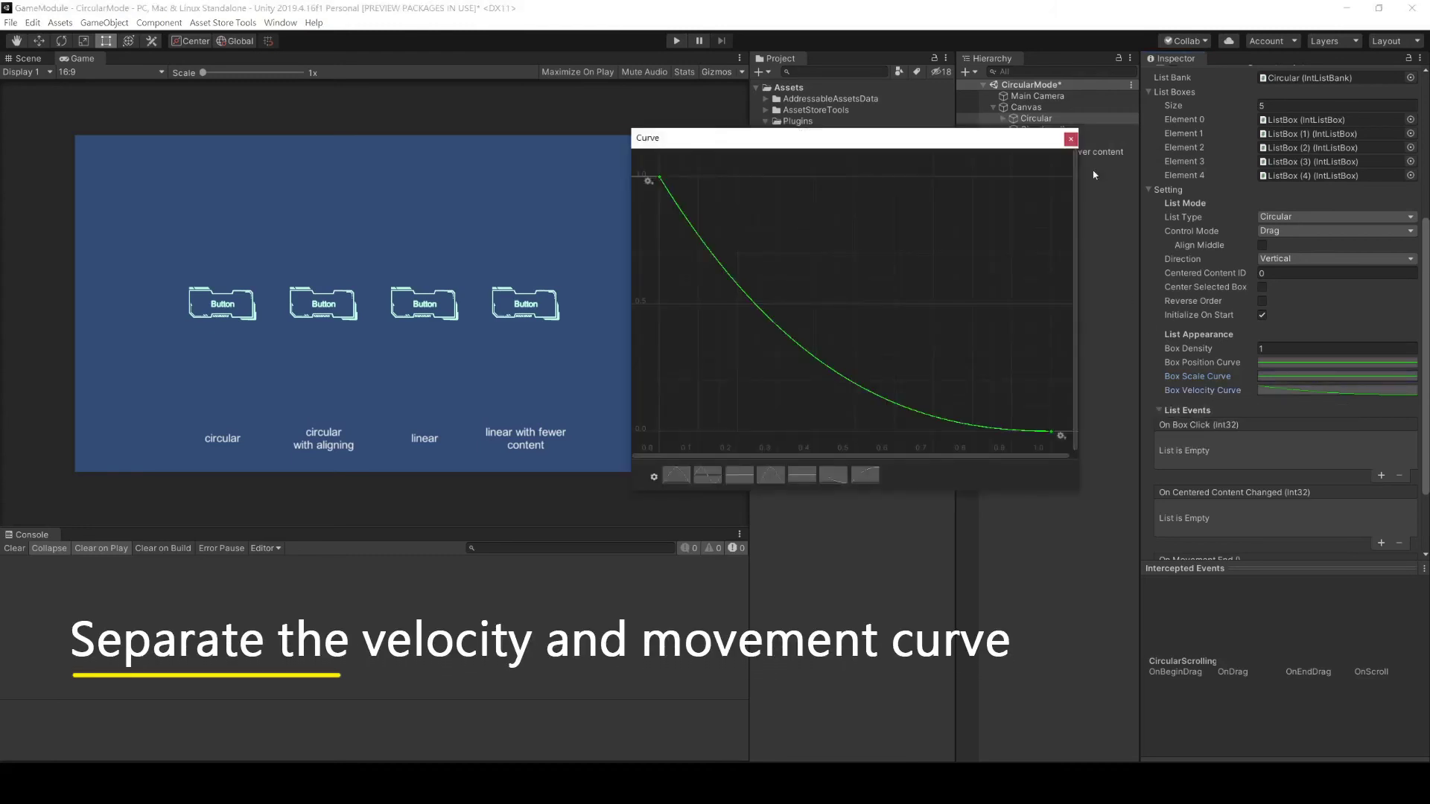
pyautogui.click(1072, 139)
pyautogui.click(1277, 231)
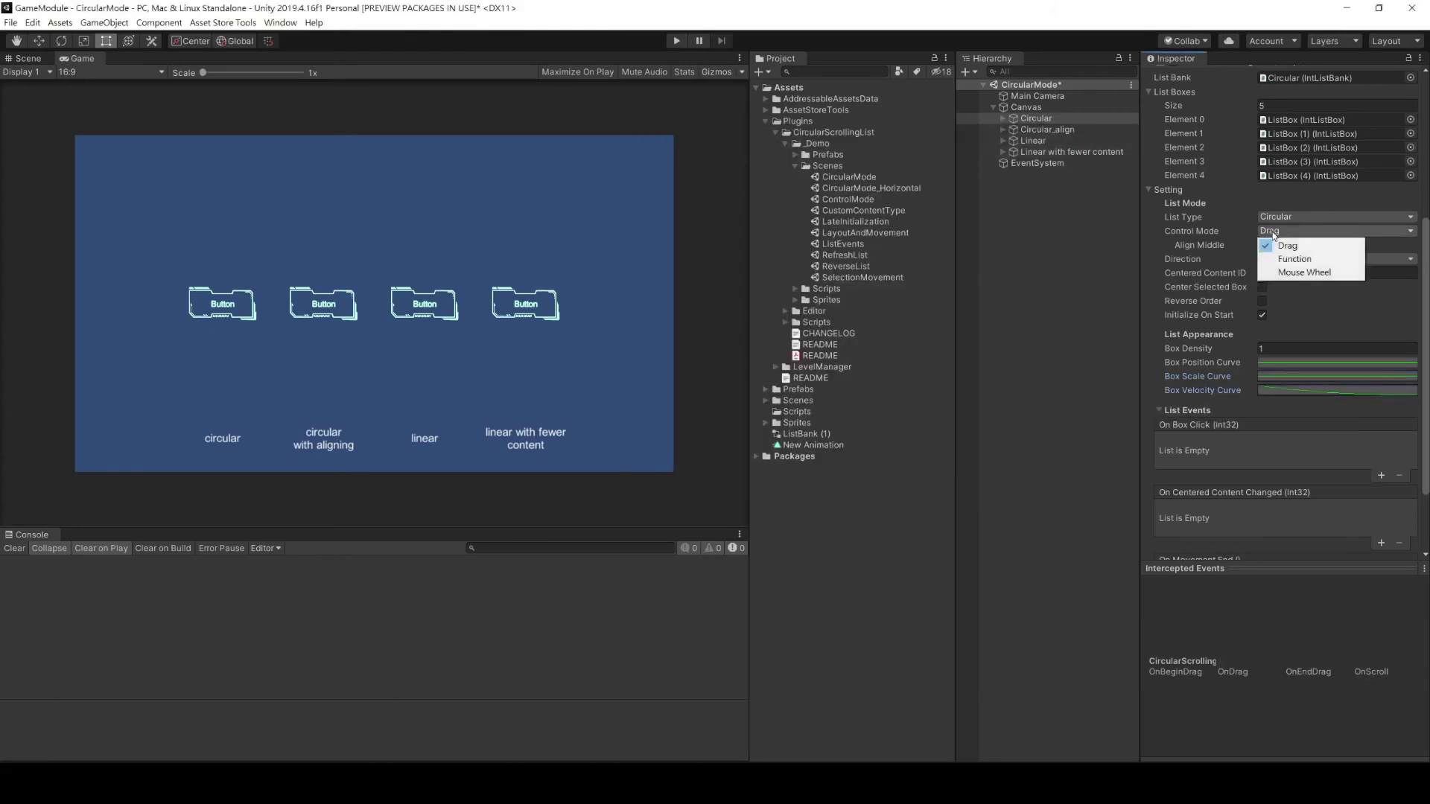
pyautogui.click(1282, 260)
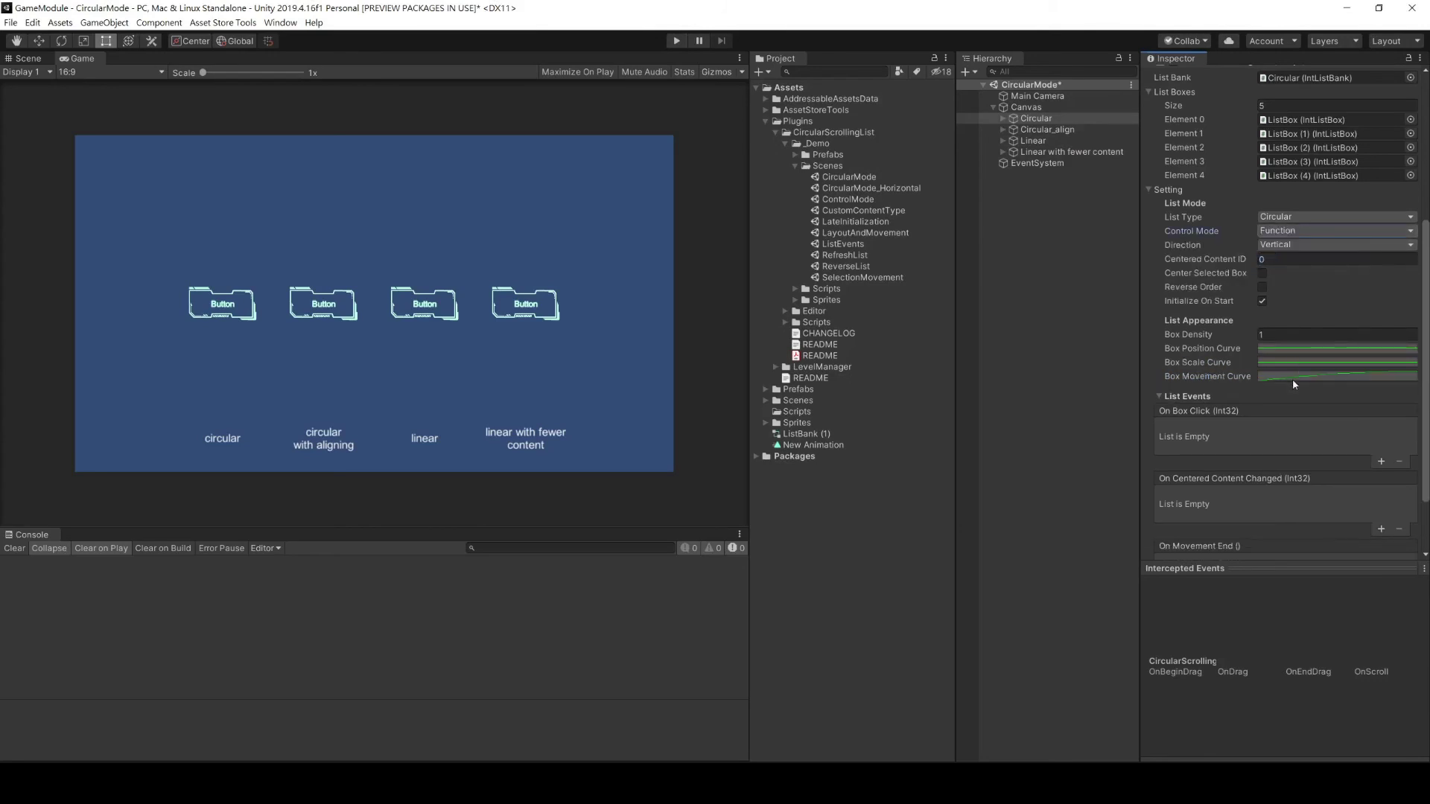
pyautogui.click(1293, 378)
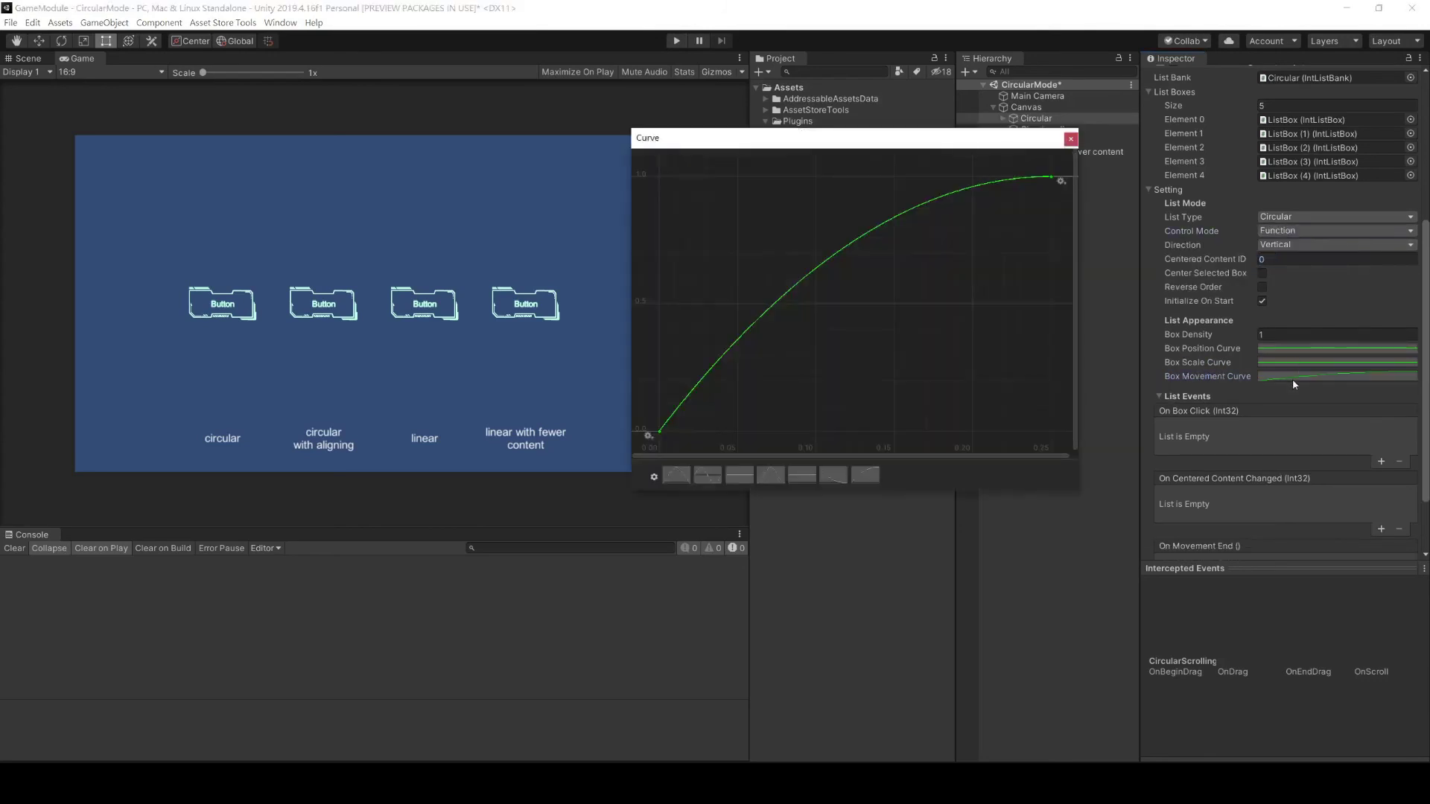
pyautogui.click(1071, 139)
pyautogui.click(1276, 231)
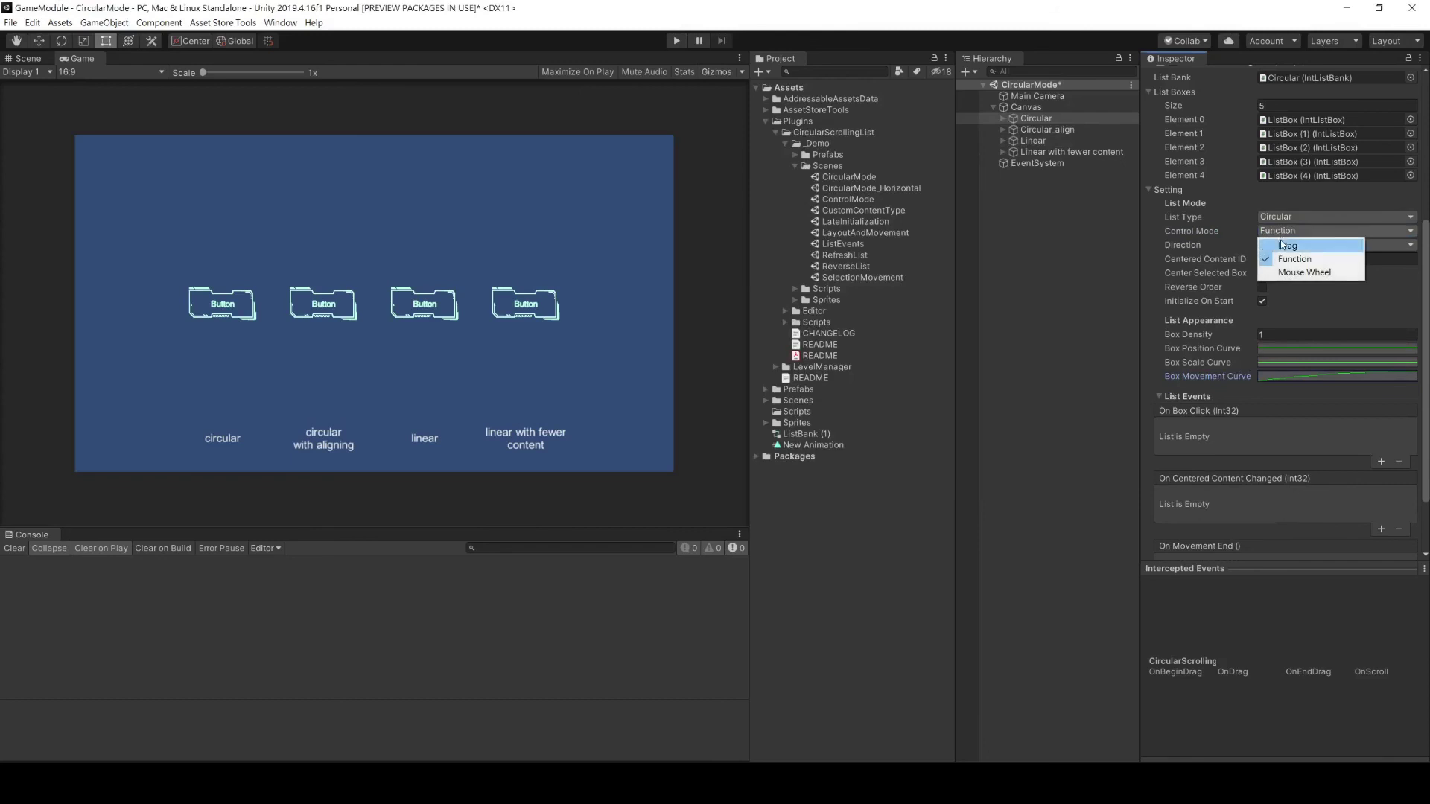
pyautogui.click(1281, 242)
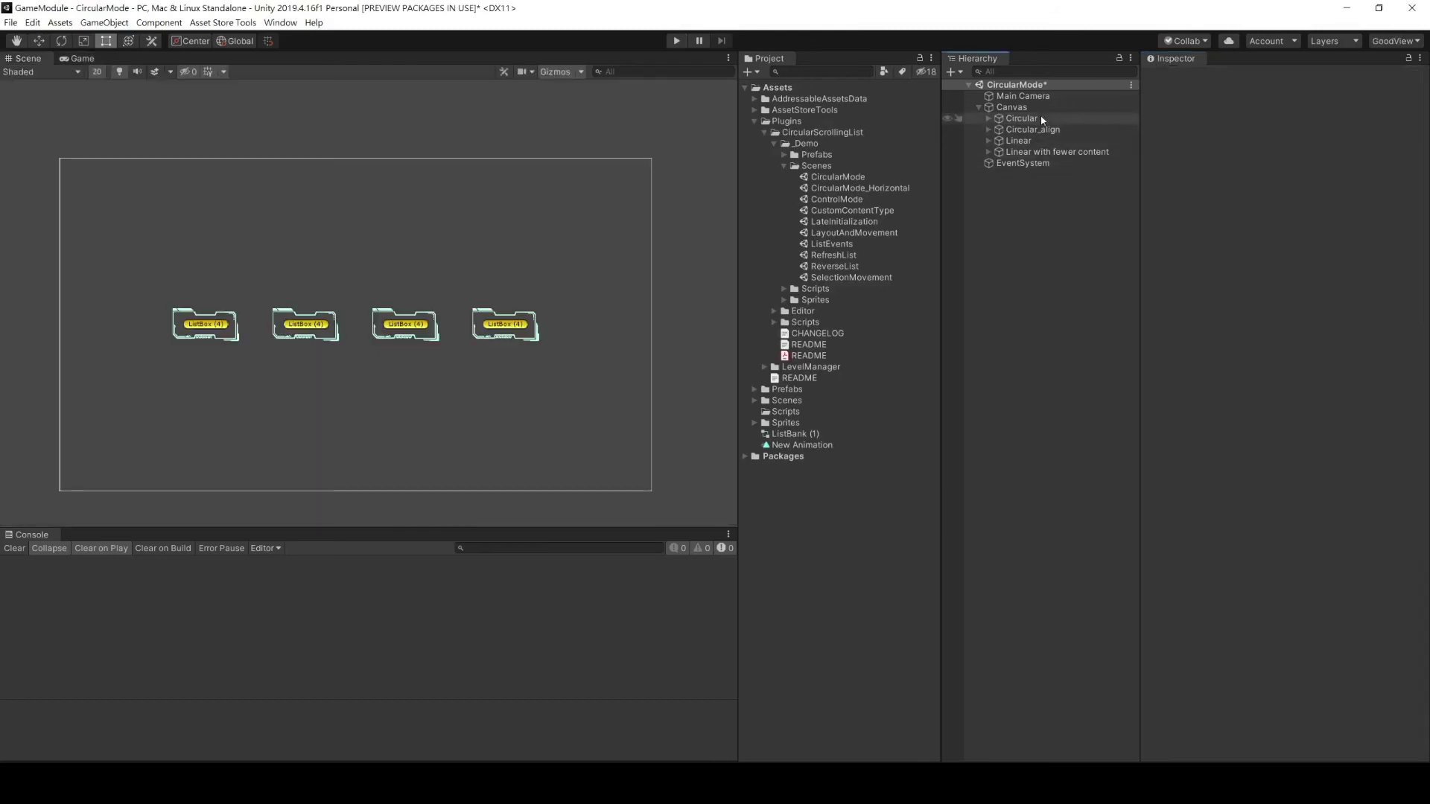
pyautogui.click(1043, 120)
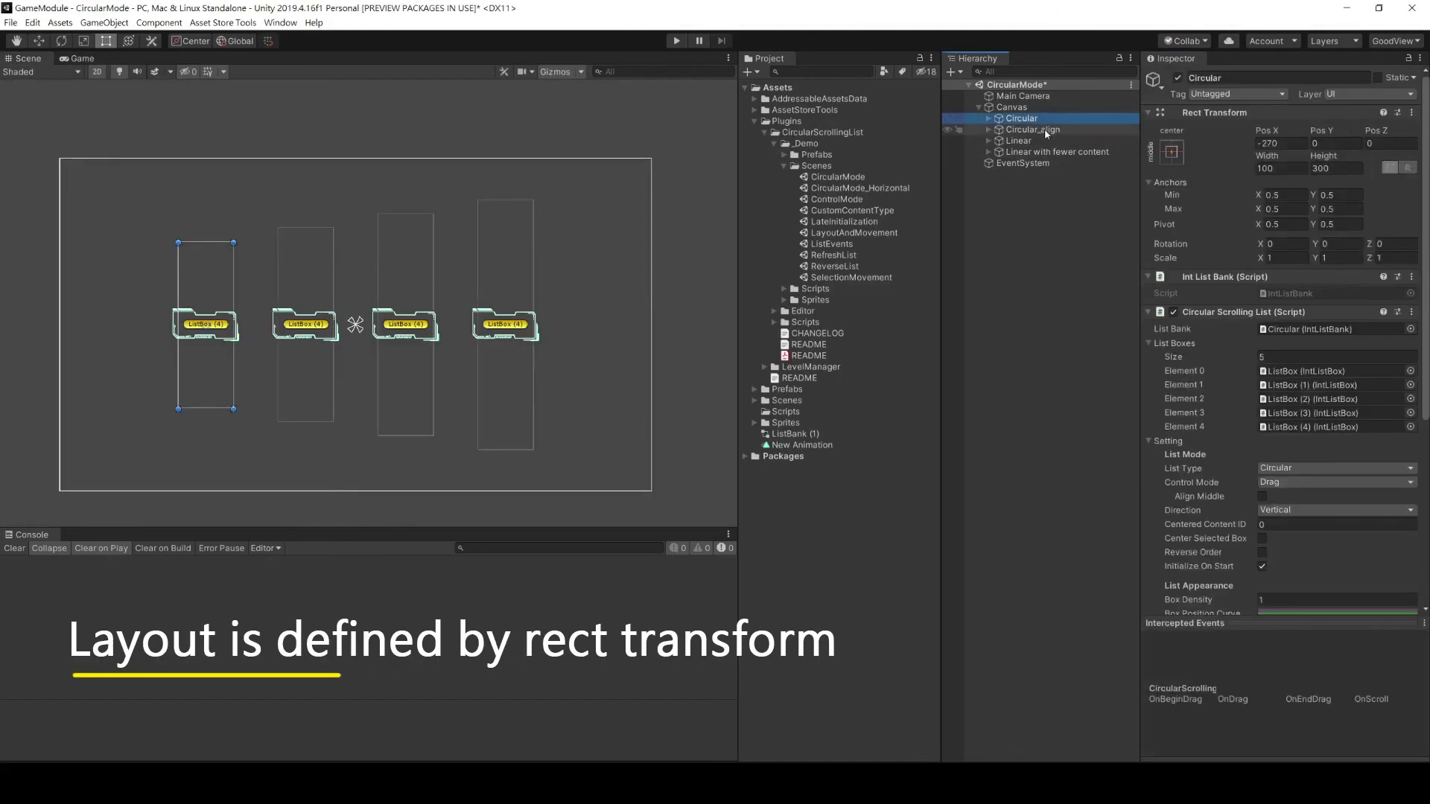
# Check the Circular_align, Linear and Linear with fewer content lists in the Hierarchy.
pyautogui.click(1044, 129)
pyautogui.click(1045, 140)
pyautogui.click(1049, 152)
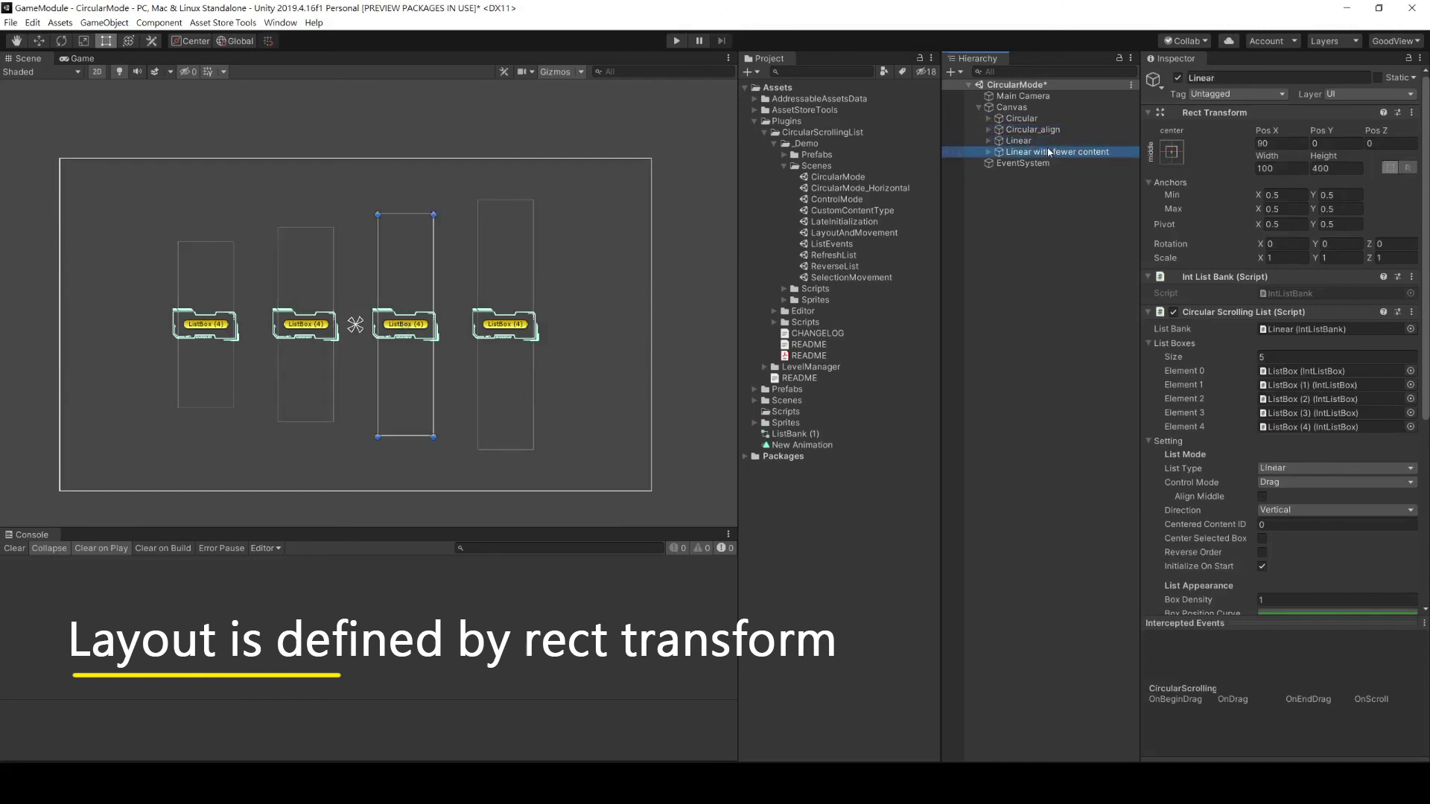
# Play the scene, drag the vertical lists, then open CircularMode_Horizontal.
pyautogui.click(676, 43)
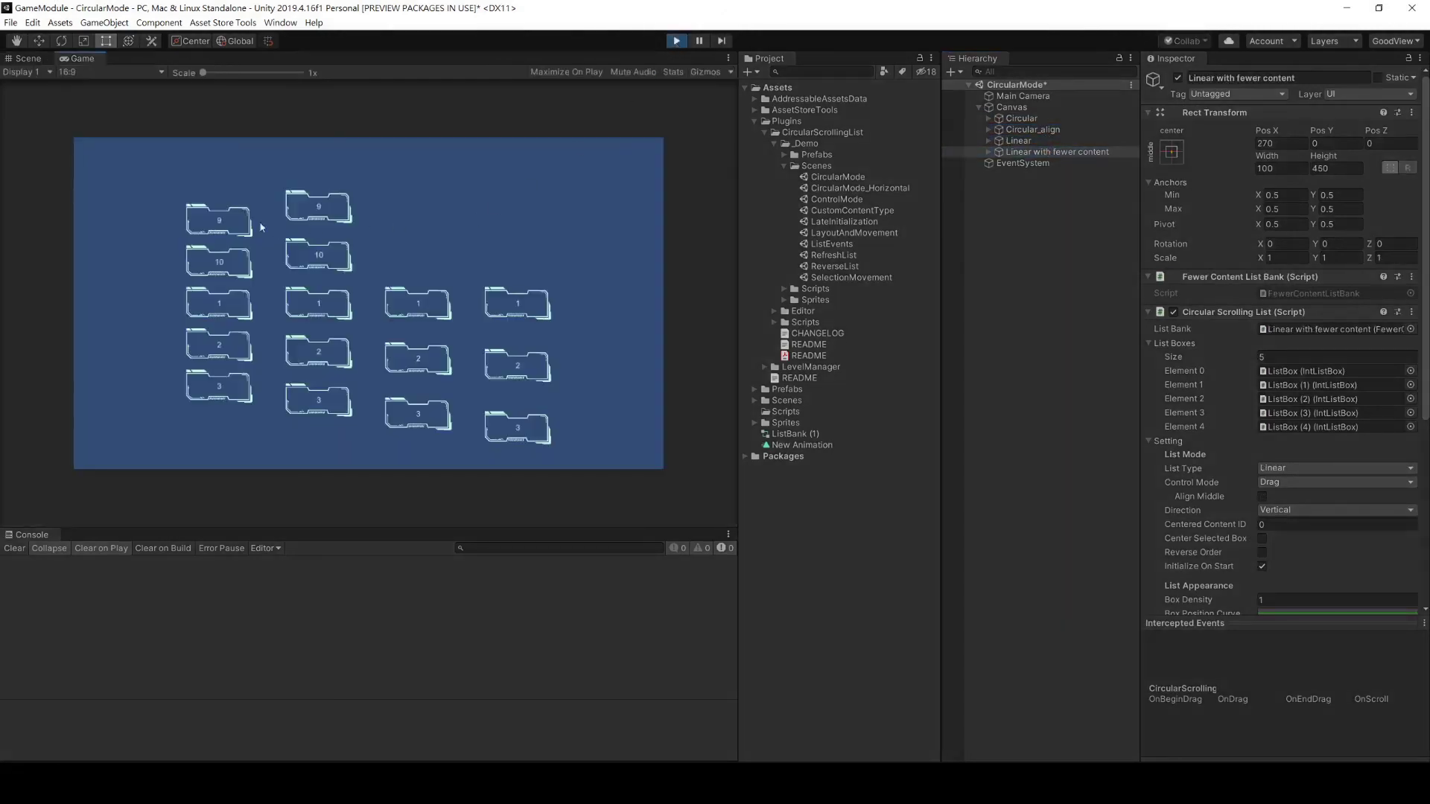
pyautogui.moveTo(217, 444); pyautogui.dragTo(216, 345)
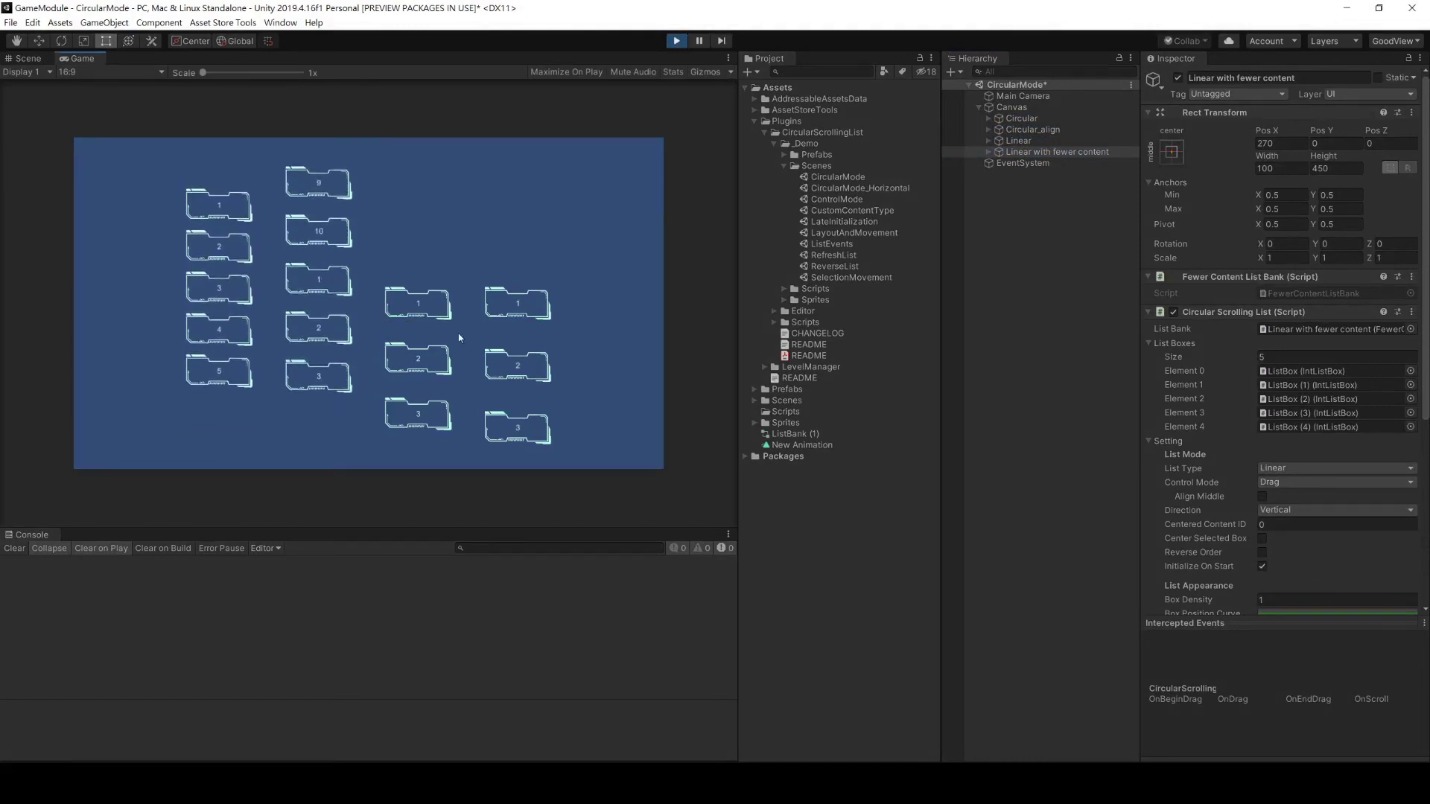
pyautogui.moveTo(543, 223); pyautogui.dragTo(541, 186)
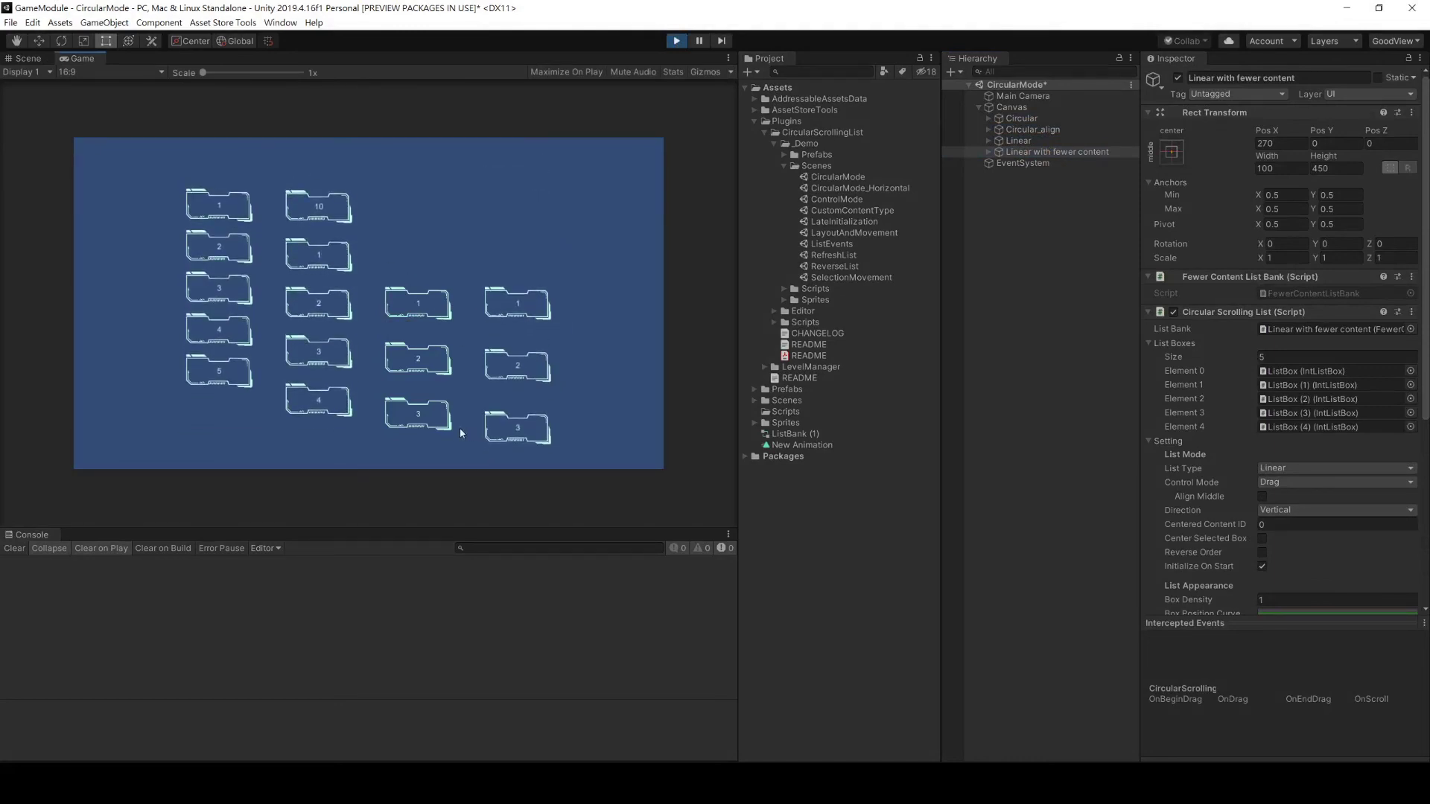
pyautogui.moveTo(428, 279); pyautogui.dragTo(138, 147)
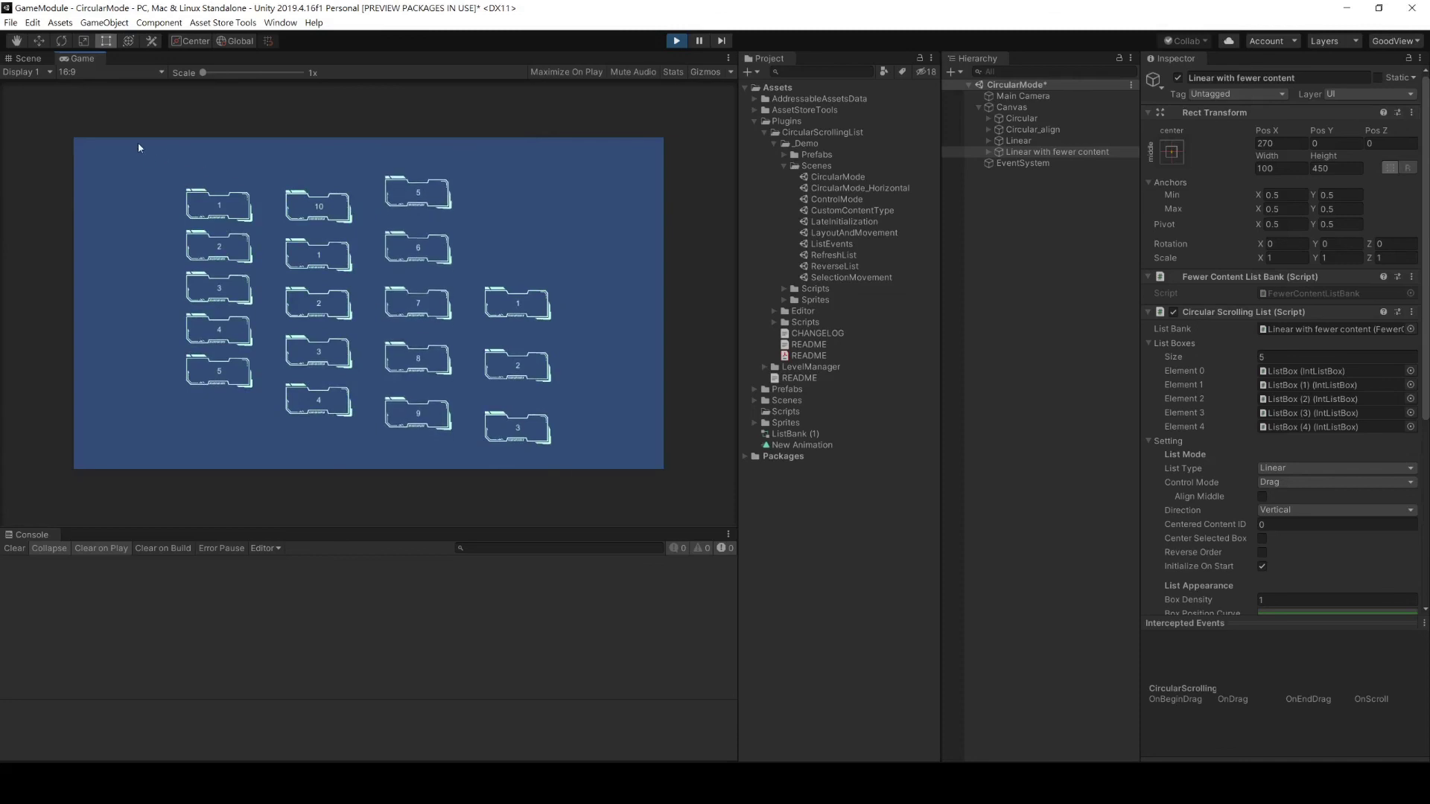
pyautogui.click(28, 58)
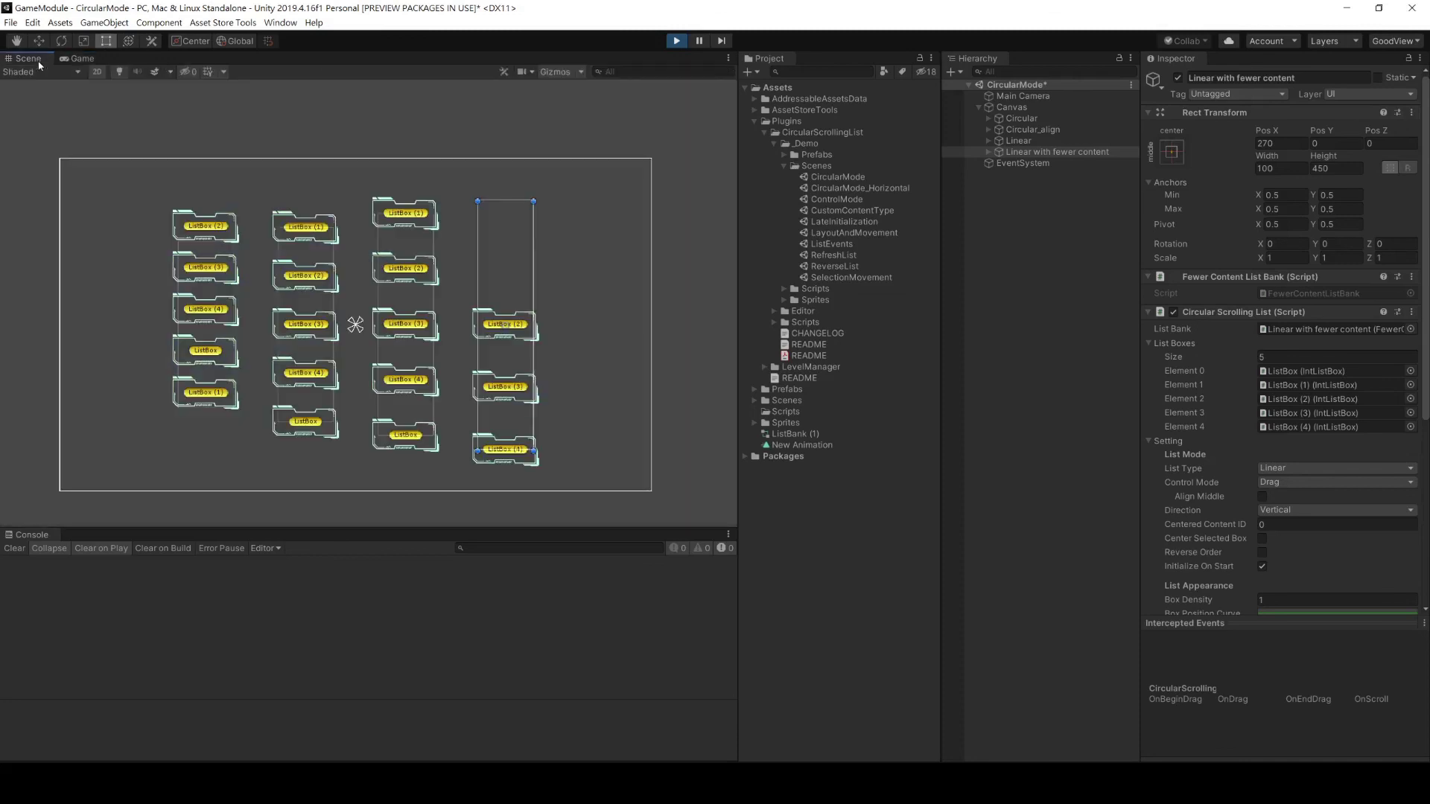
pyautogui.doubleClick(860, 188)
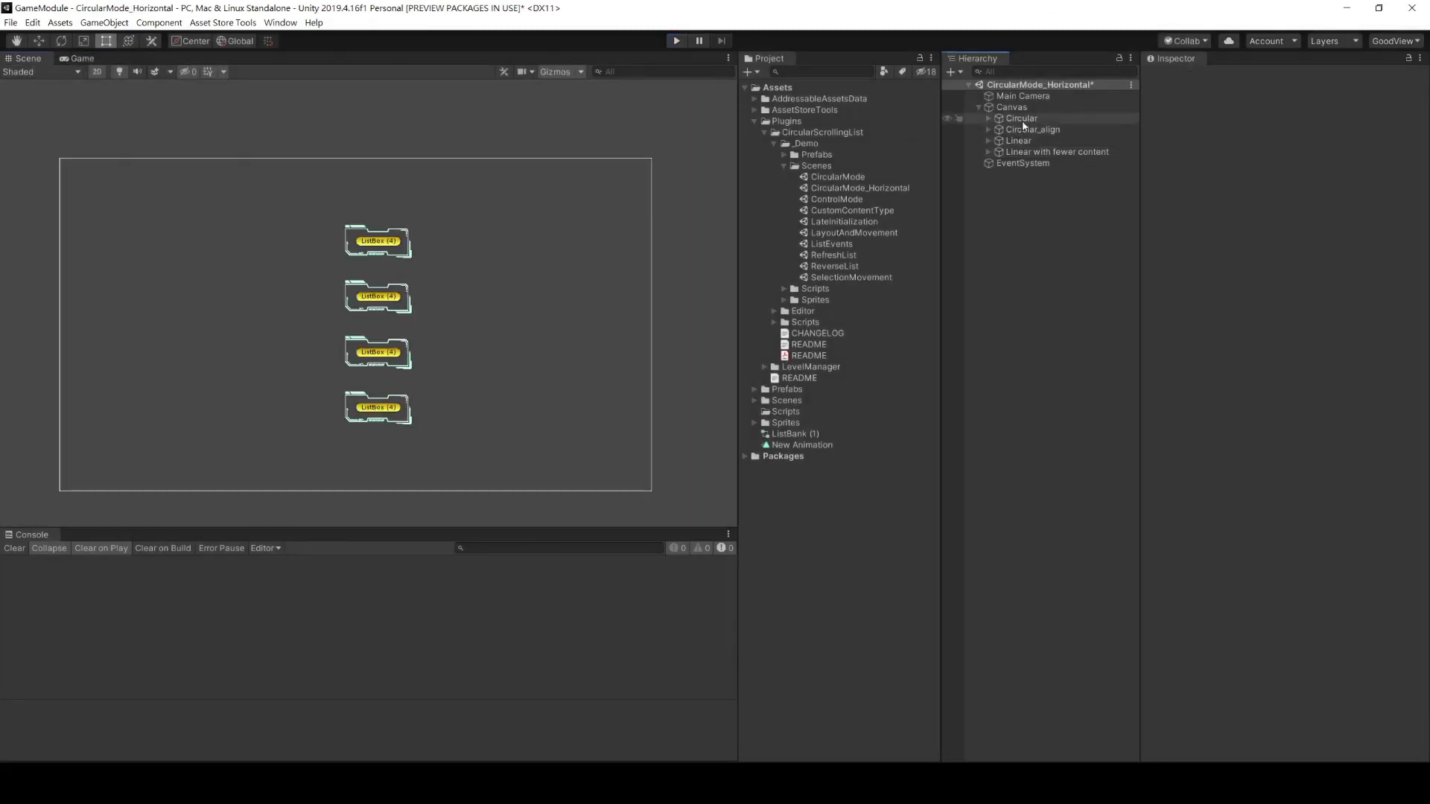
# Step through the Circular_align, Linear and Linear with fewer content lists.
pyautogui.click(1024, 130)
pyautogui.press('Down')
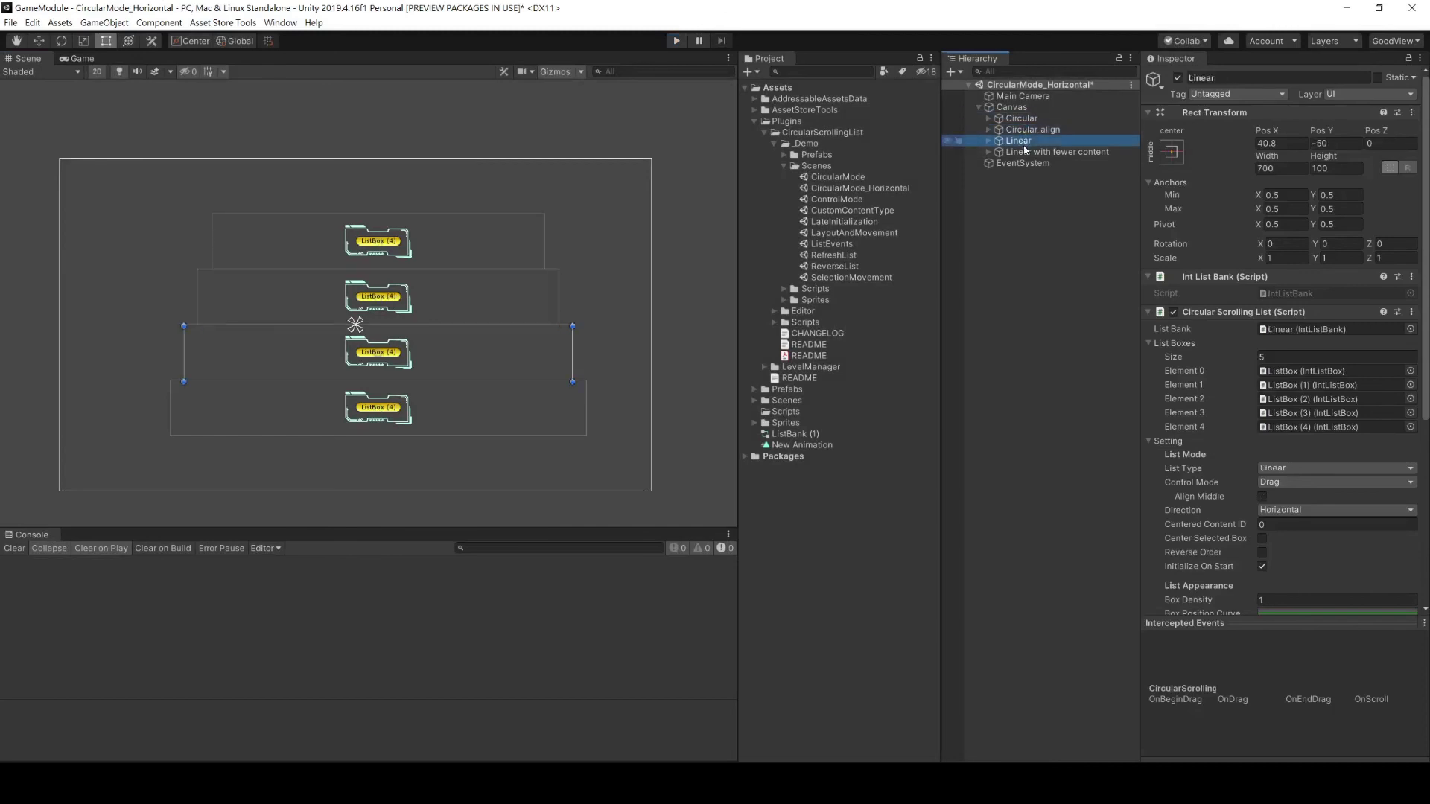
pyautogui.press('Down')
# Play the scene, slide the horizontal rows sideways, and switch to the Scene view.
pyautogui.click(677, 43)
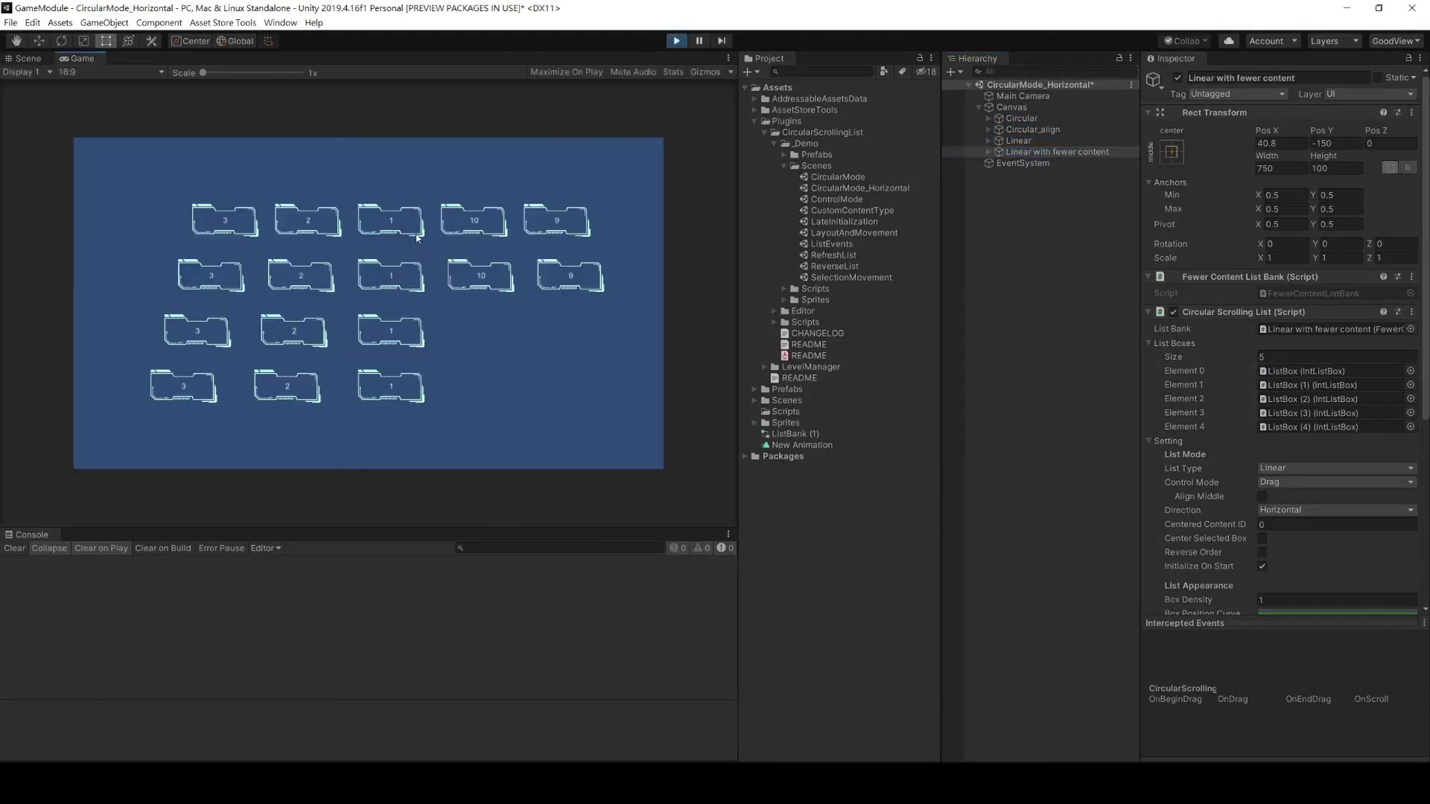
pyautogui.moveTo(418, 238); pyautogui.dragTo(357, 219)
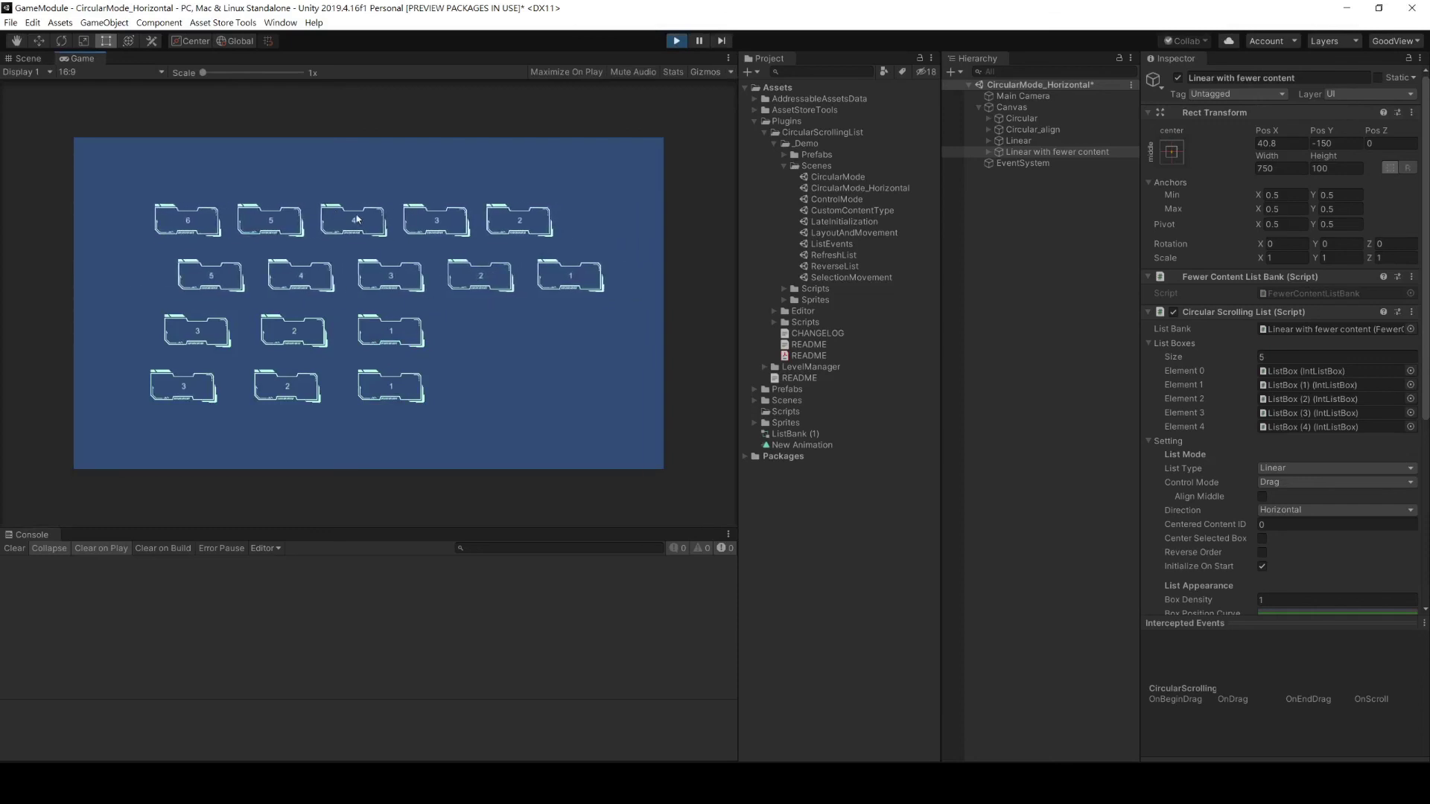
pyautogui.moveTo(283, 333); pyautogui.dragTo(458, 335)
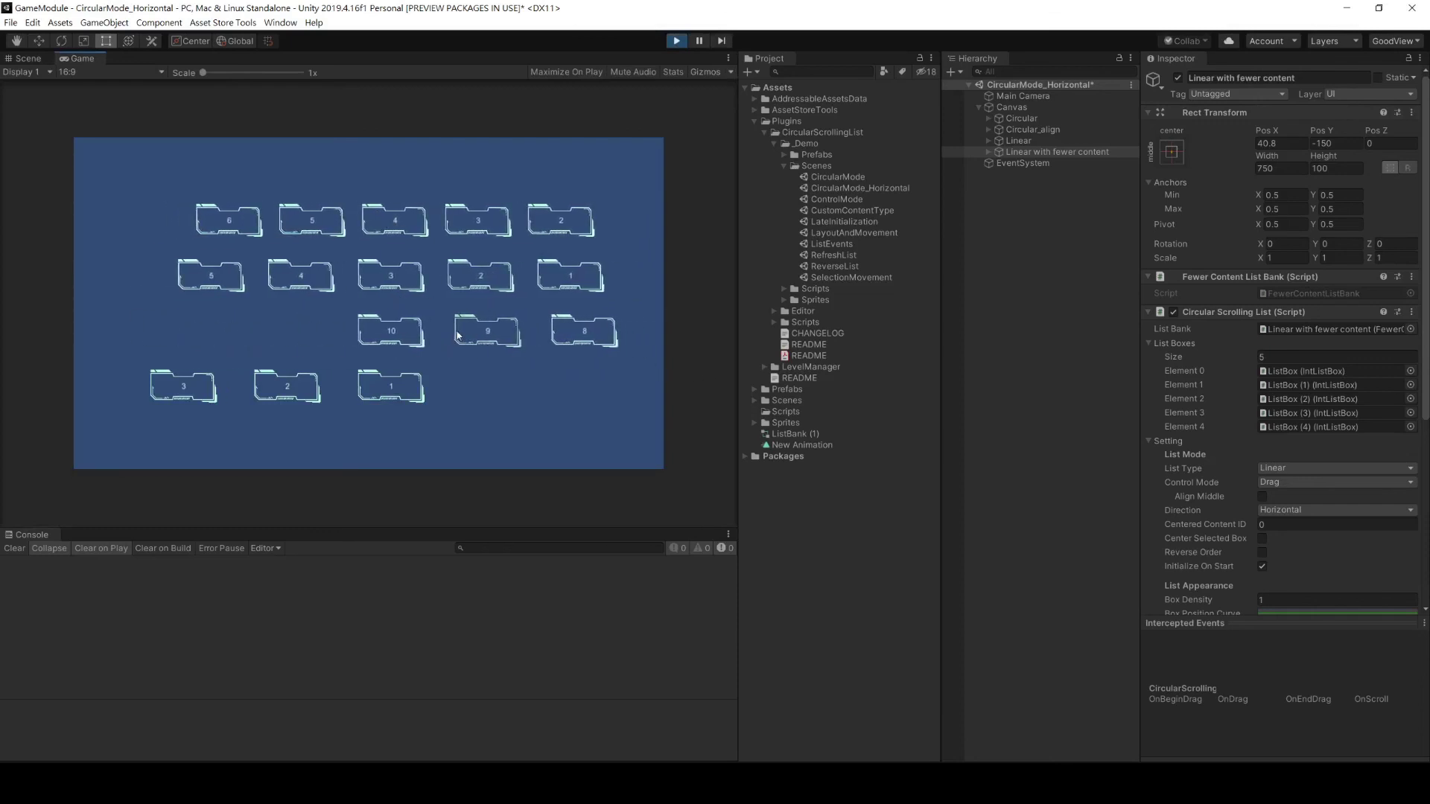
pyautogui.moveTo(265, 380); pyautogui.dragTo(395, 405)
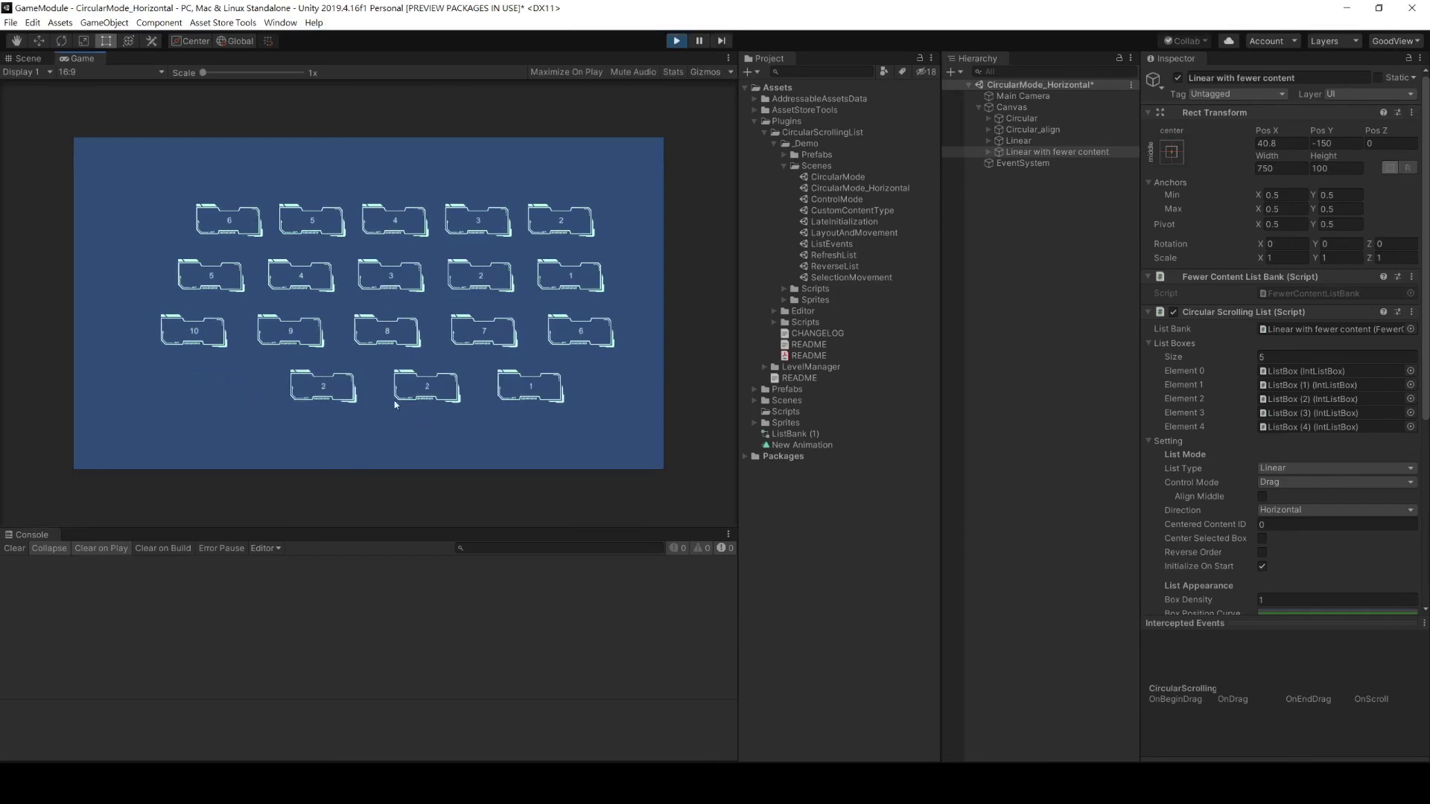
pyautogui.click(28, 58)
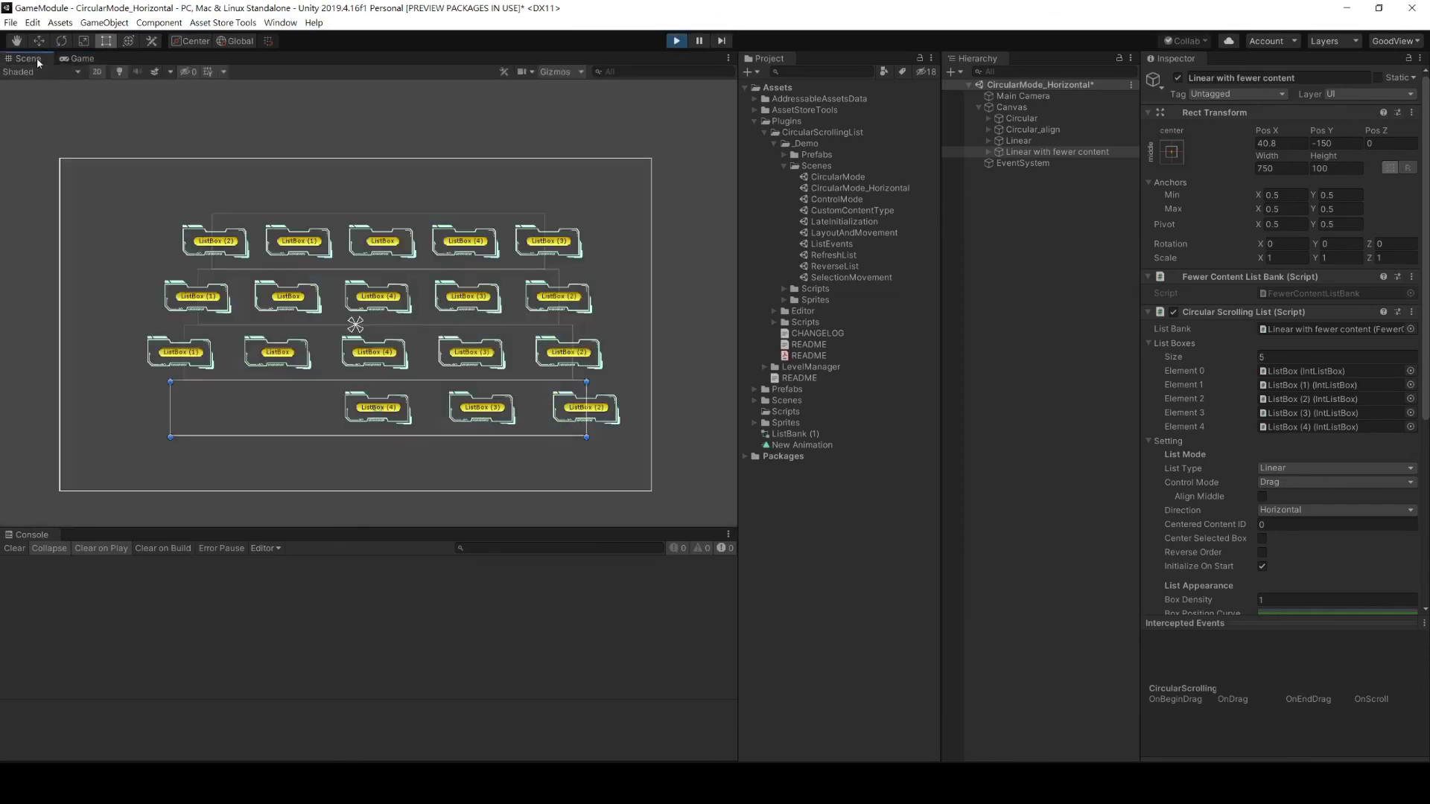